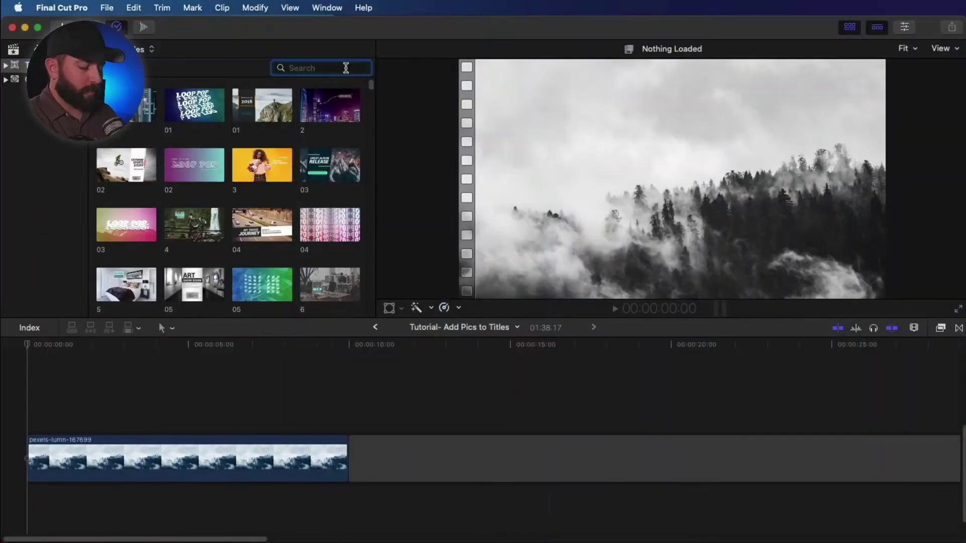
# Step: Find the Bug title and place it above the foggy forest clip
pyautogui.write('bug')
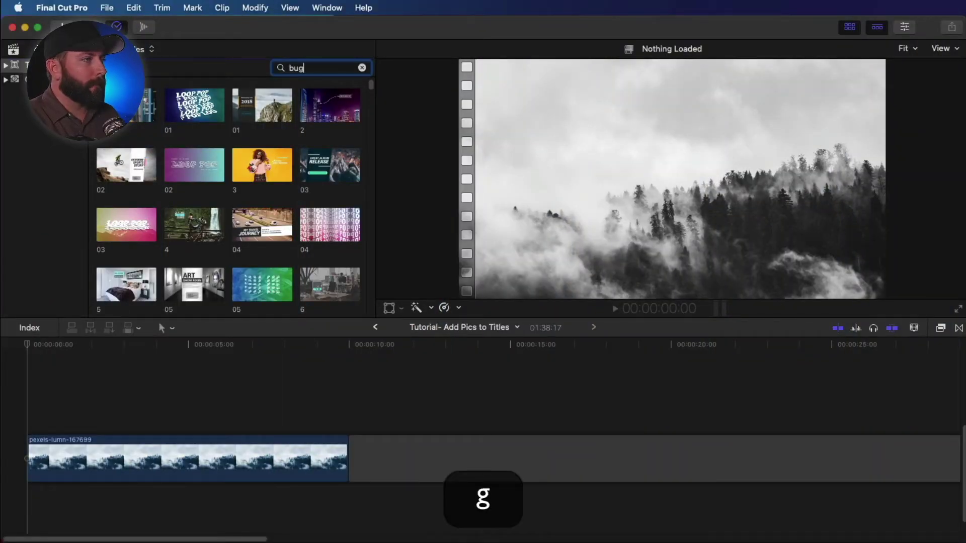
pyautogui.click(123, 128)
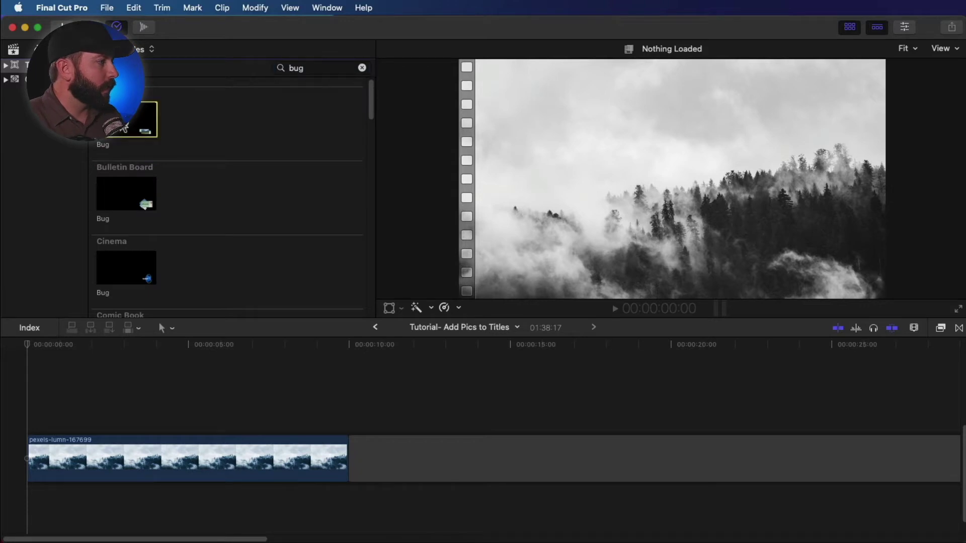
pyautogui.moveTo(134, 128); pyautogui.dragTo(23, 405)
pyautogui.click(132, 400)
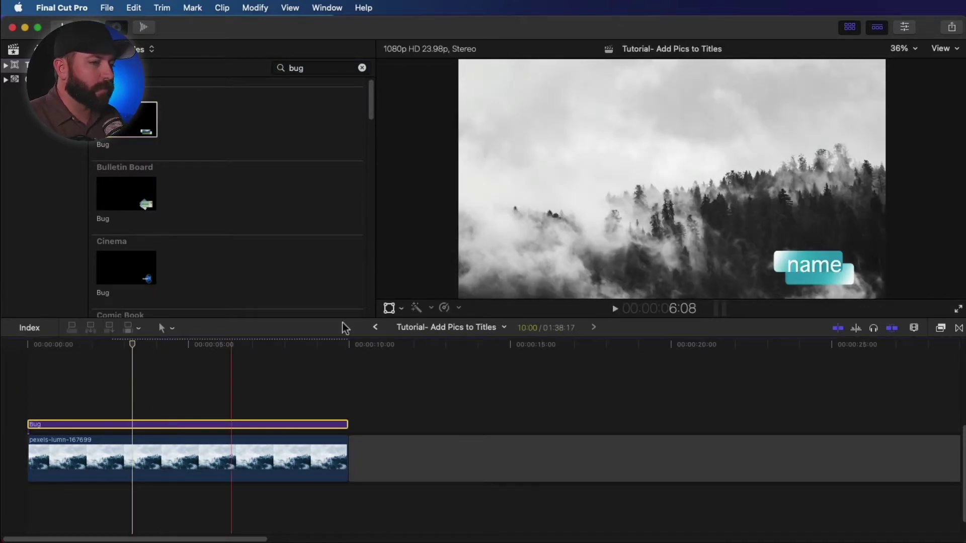
# Step: Fill the Bug title's Drop Zone with the blue race car photo
pyautogui.click(905, 27)
pyautogui.press('super+1')
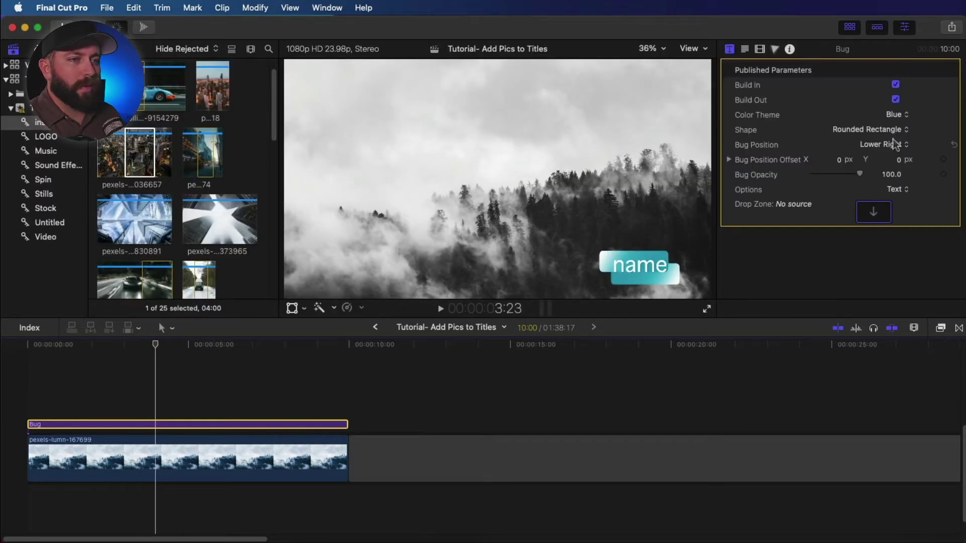
pyautogui.click(875, 214)
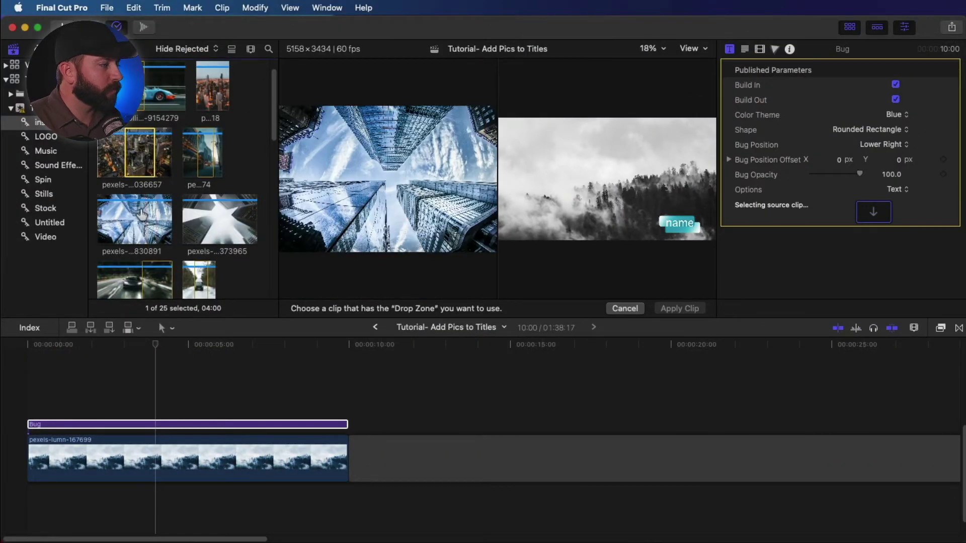
pyautogui.scroll(2, 139, 146)
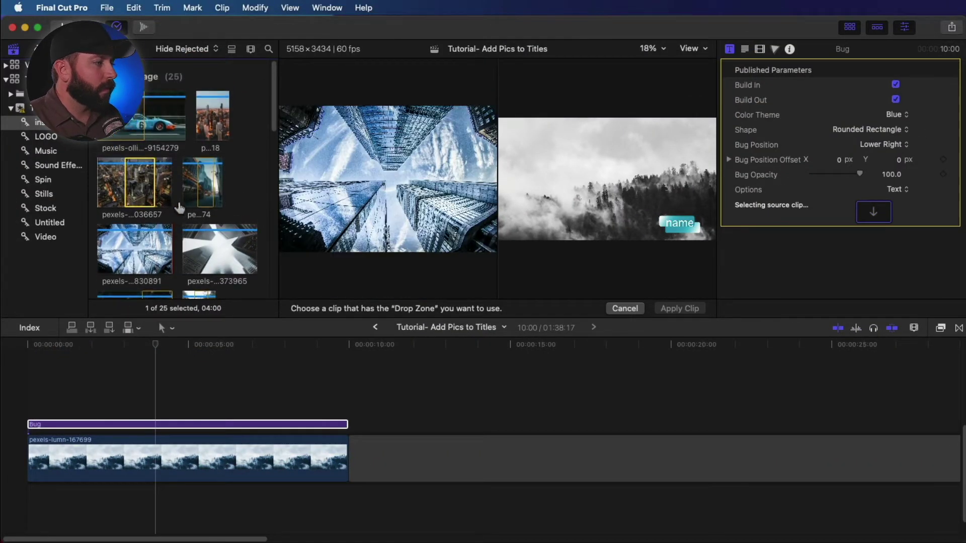
pyautogui.click(127, 127)
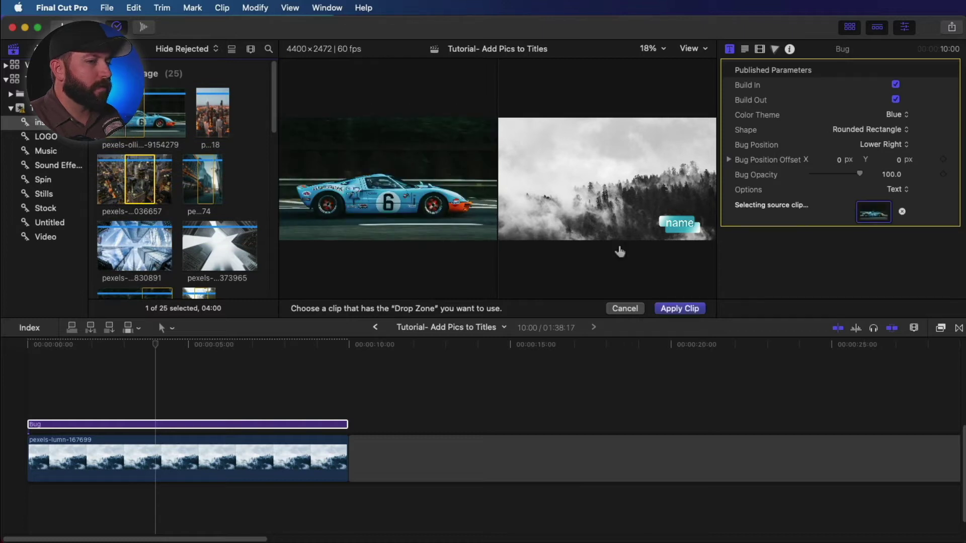
pyautogui.click(680, 309)
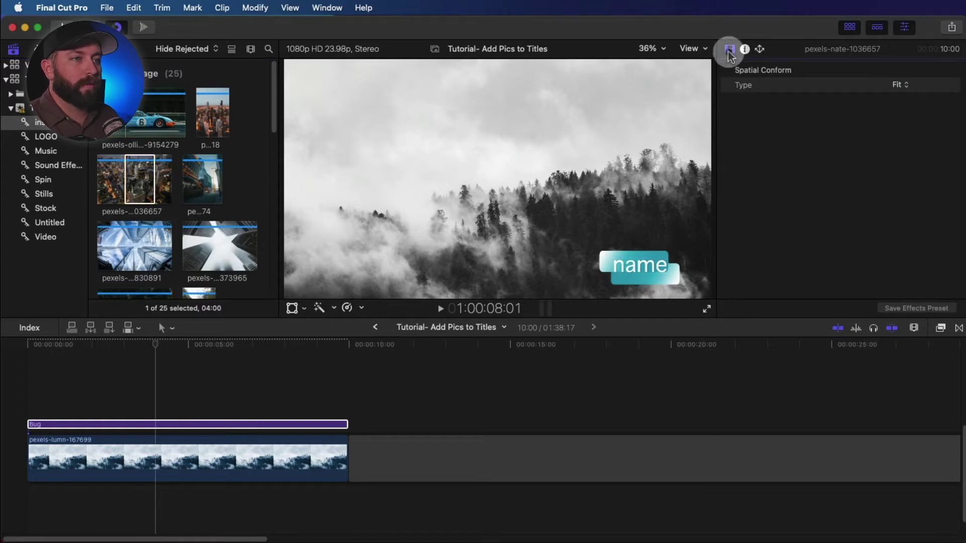
pyautogui.click(231, 425)
# Step: Try Text Cutout and image-only, then set the Bug's Options to Media Well and Text
pyautogui.click(237, 399)
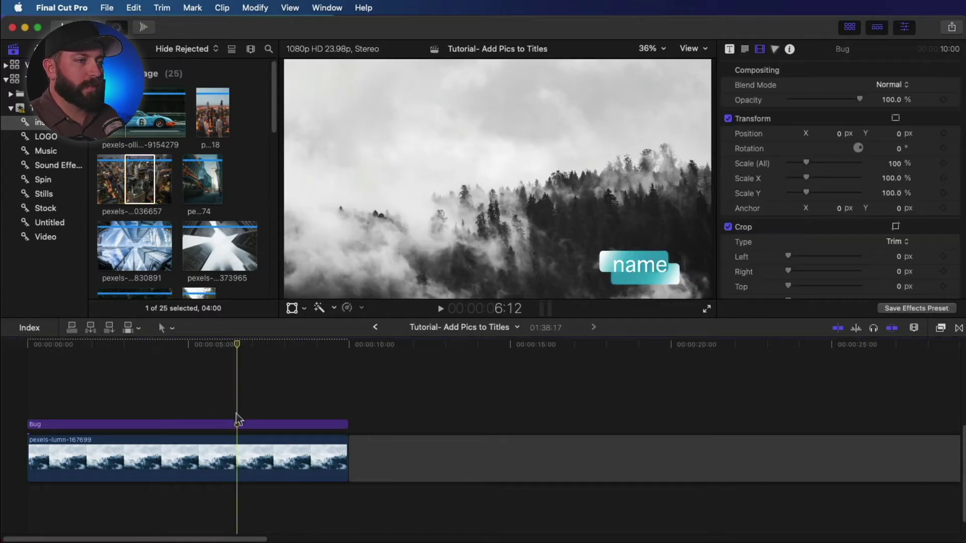
pyautogui.click(237, 424)
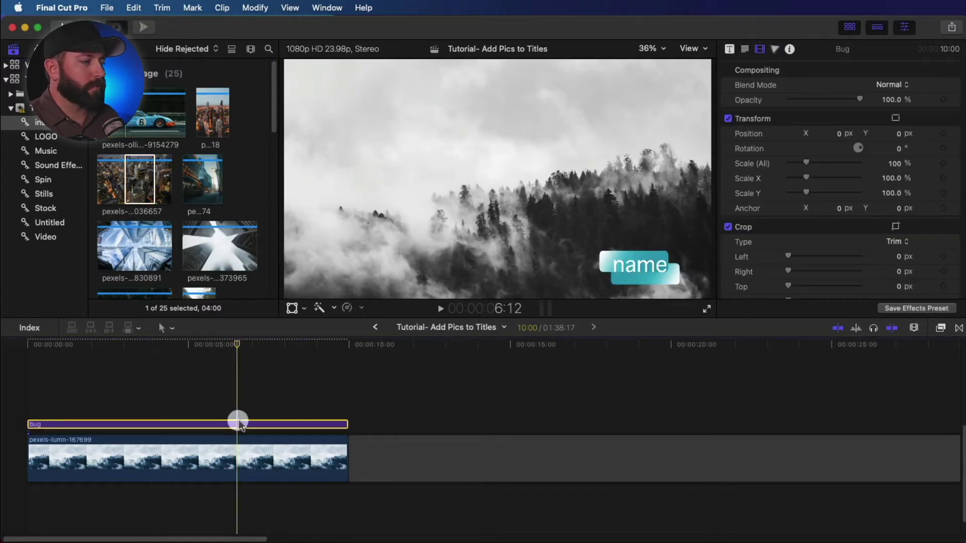
pyautogui.click(729, 49)
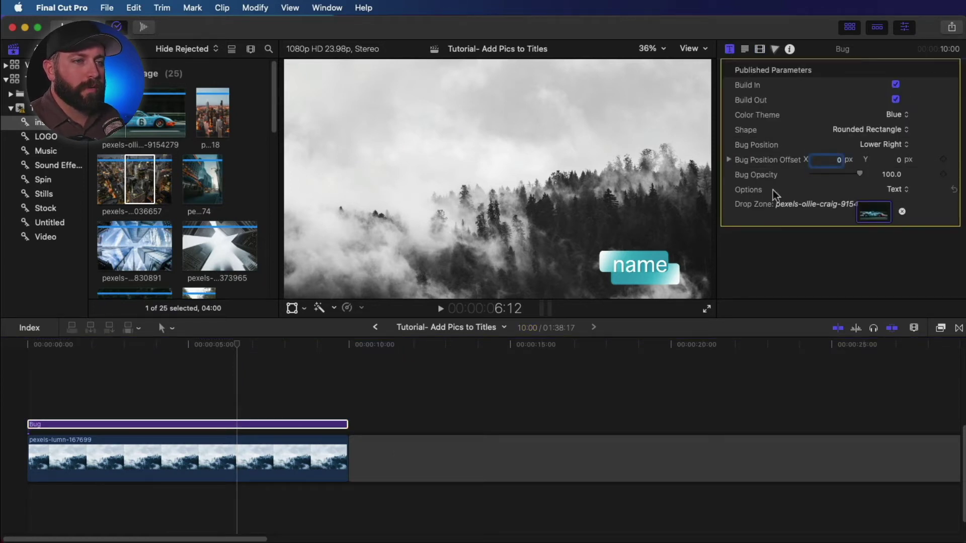
pyautogui.click(894, 189)
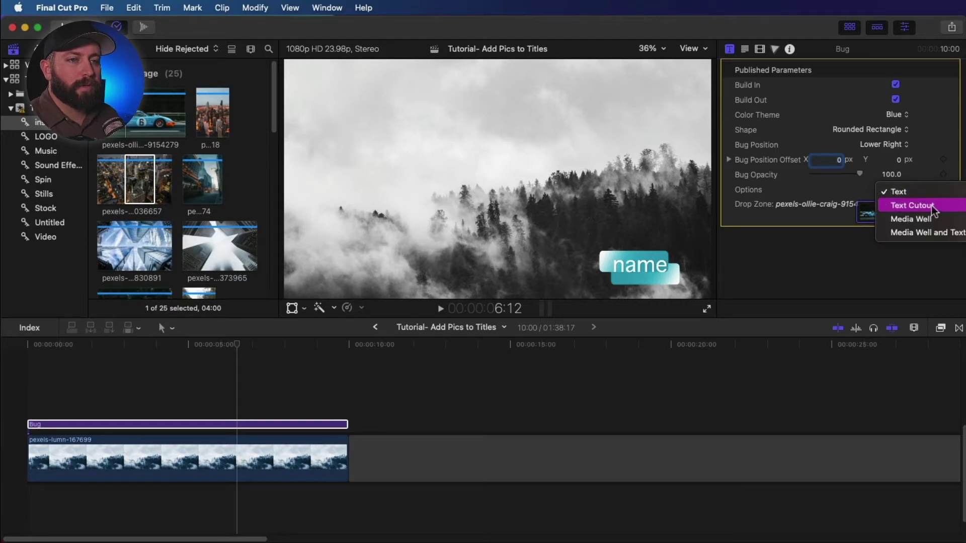
pyautogui.click(931, 207)
pyautogui.click(899, 192)
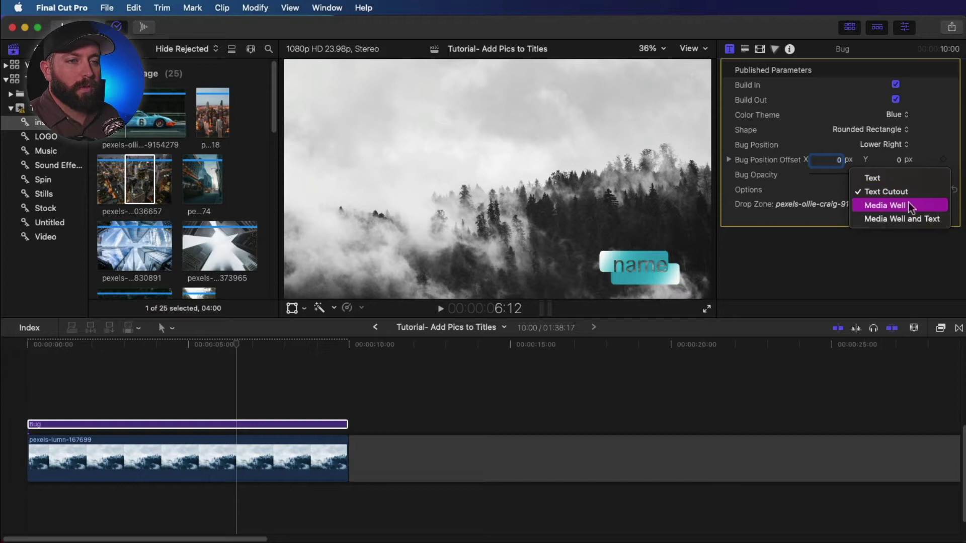
pyautogui.click(904, 206)
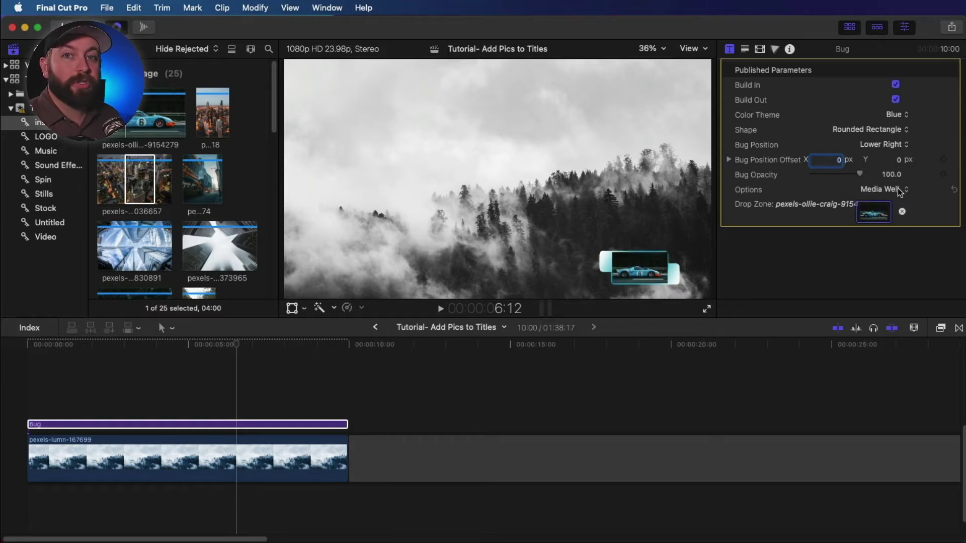
pyautogui.click(900, 193)
pyautogui.click(901, 206)
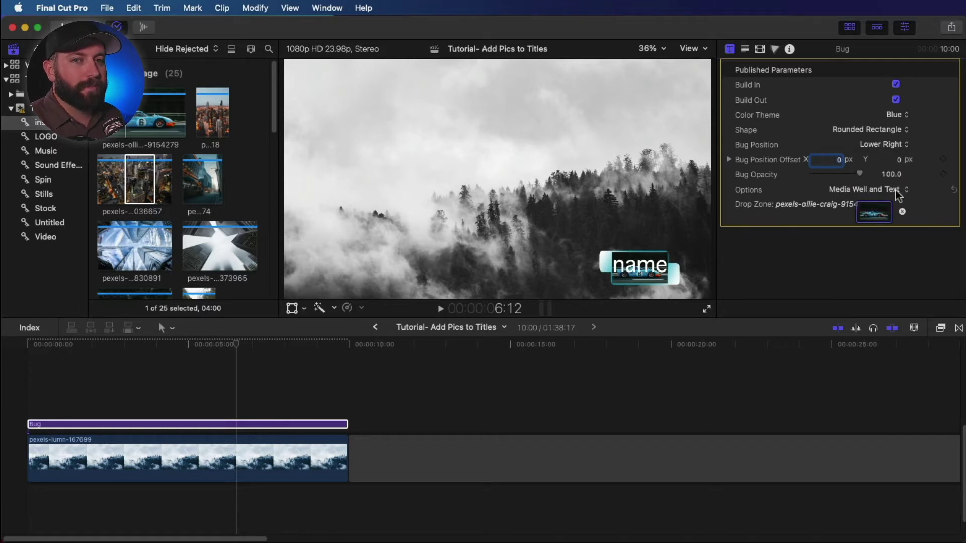
# Step: Change the bug text from 'name' to 'Car' in Synchro LET, nudged slightly up-right
pyautogui.click(745, 49)
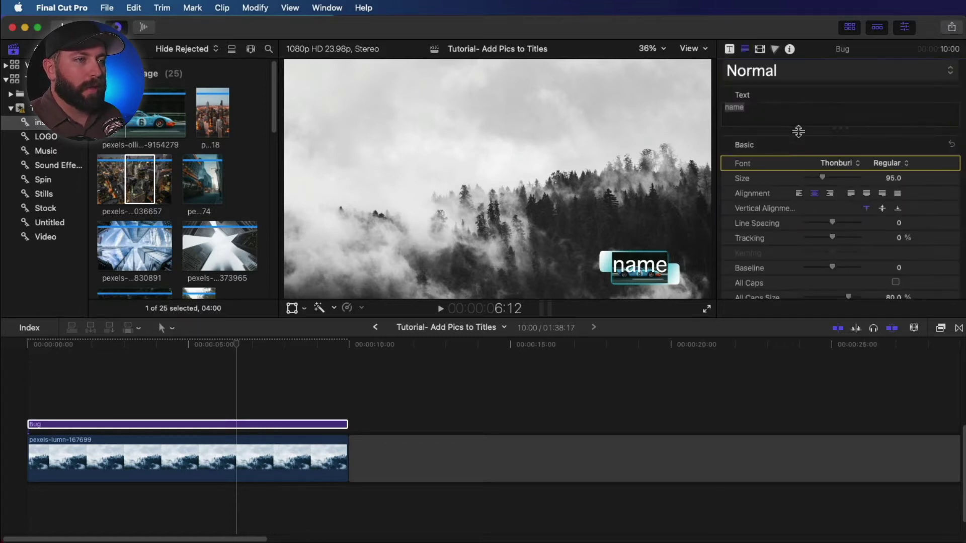
pyautogui.moveTo(792, 111); pyautogui.dragTo(714, 112)
pyautogui.write('car')
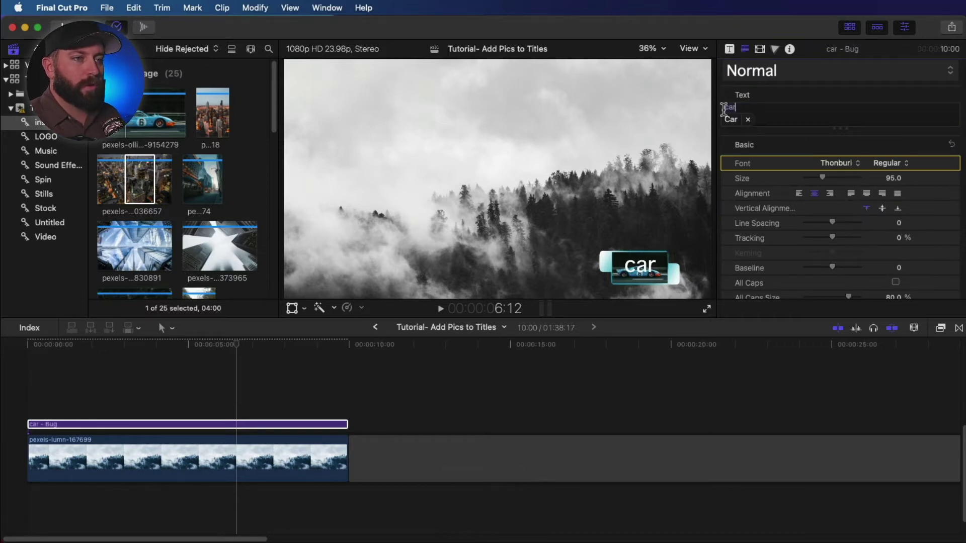
pyautogui.press('Return')
pyautogui.click(839, 163)
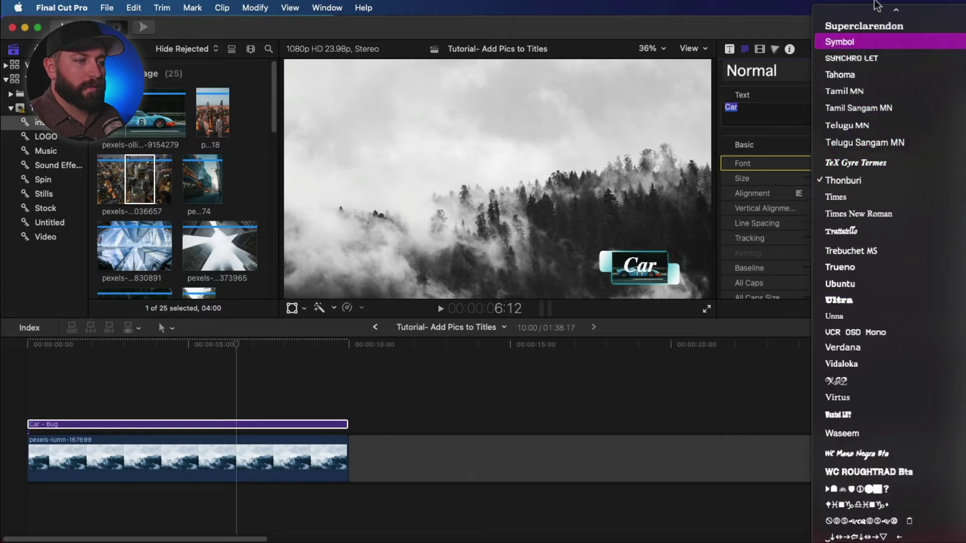
pyautogui.click(850, 136)
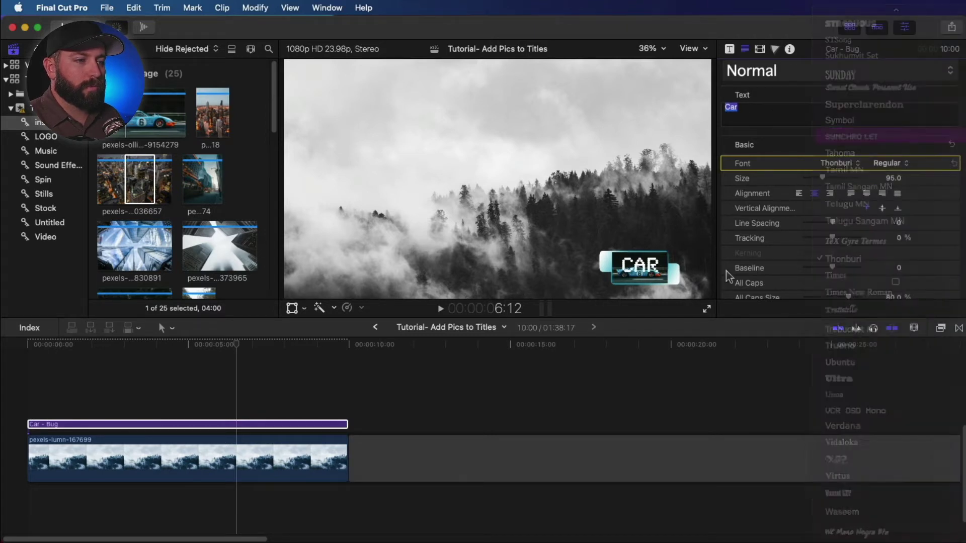
pyautogui.moveTo(656, 275); pyautogui.dragTo(666, 271)
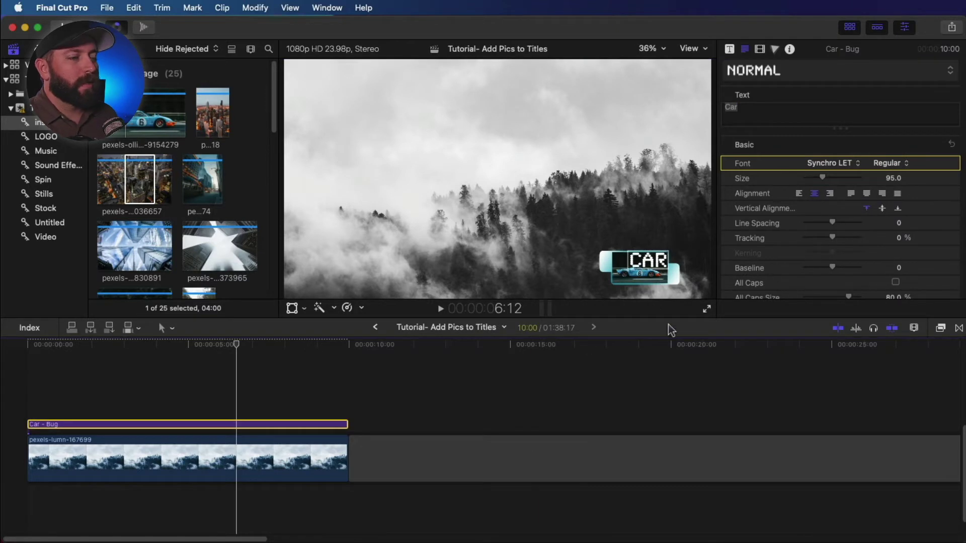
# Step: Give the bug a Yellow color theme and a Rectangle shape
pyautogui.click(735, 46)
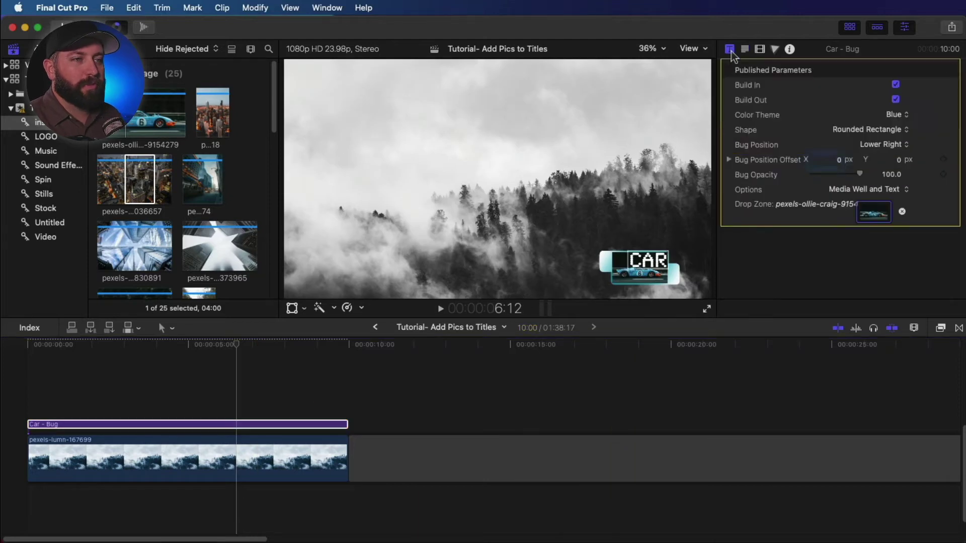
pyautogui.click(900, 116)
pyautogui.click(900, 130)
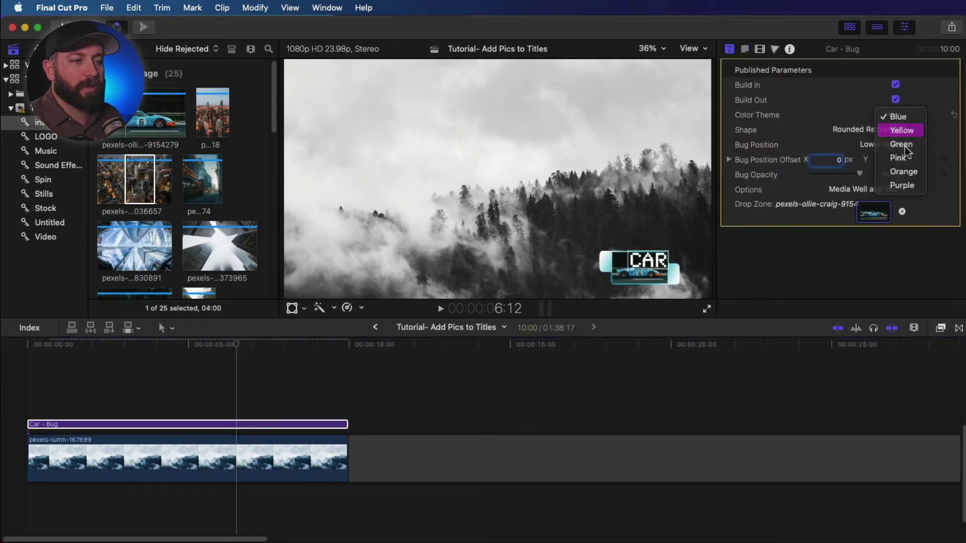
pyautogui.click(891, 131)
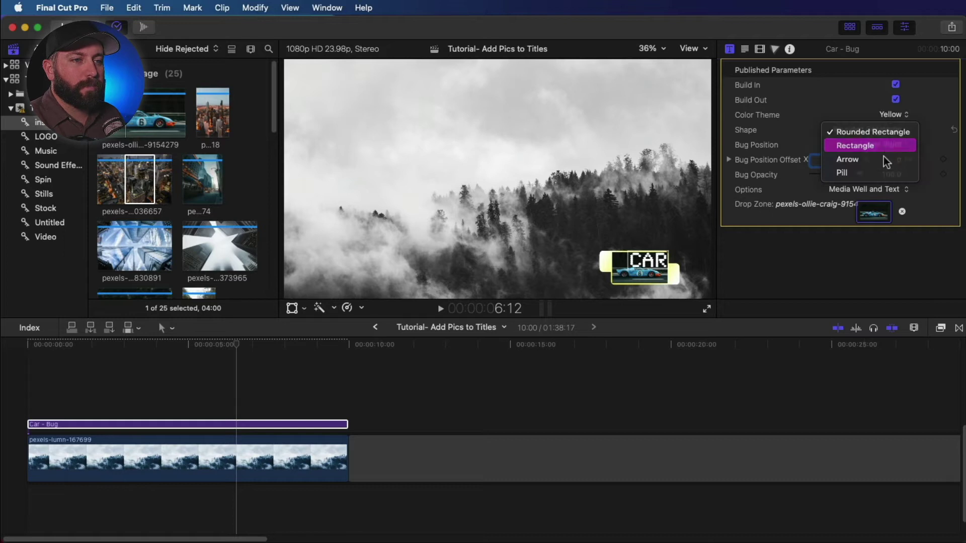
pyautogui.click(886, 146)
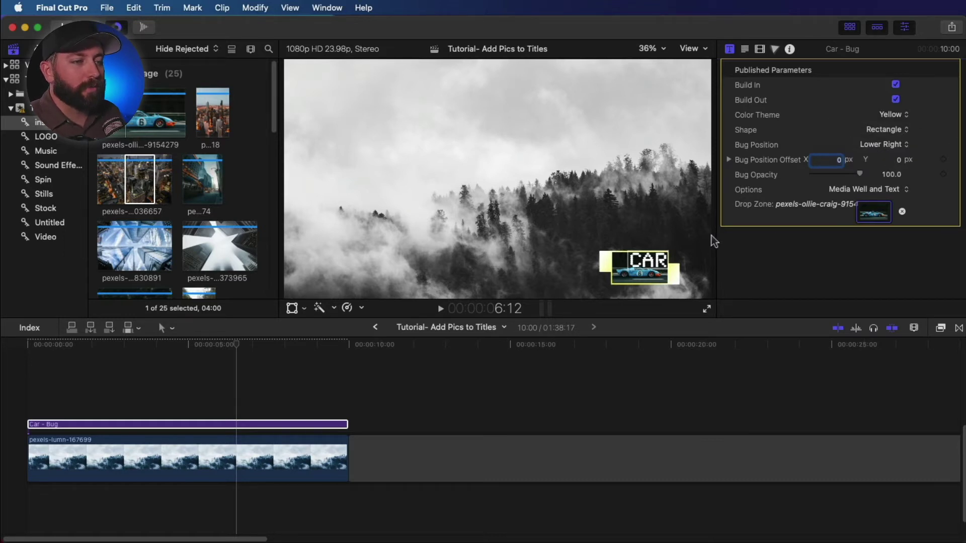
# Step: Delete the Car bug, add a 'left' search title, and extend it to the clip's end
pyautogui.press('Delete')
pyautogui.press('alt+super+1')
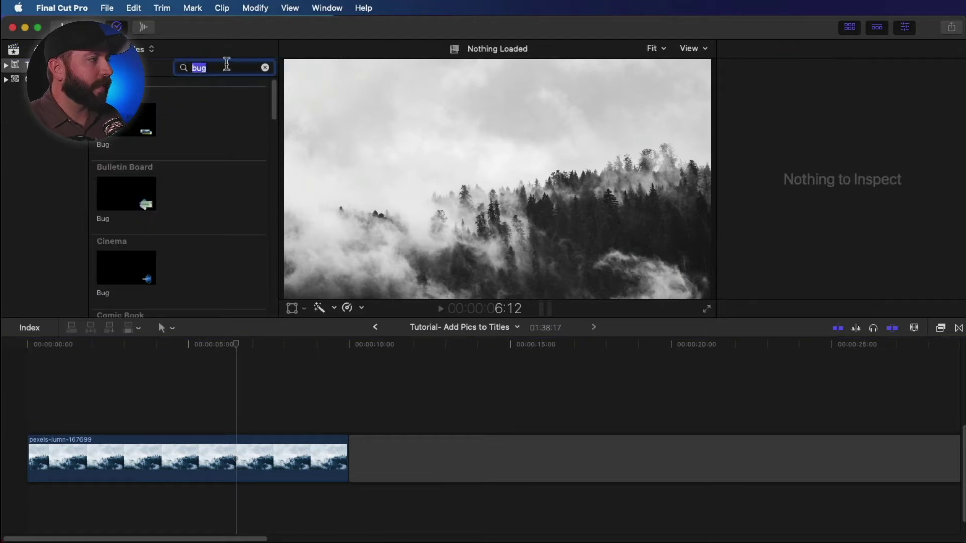
pyautogui.moveTo(228, 65); pyautogui.dragTo(193, 62)
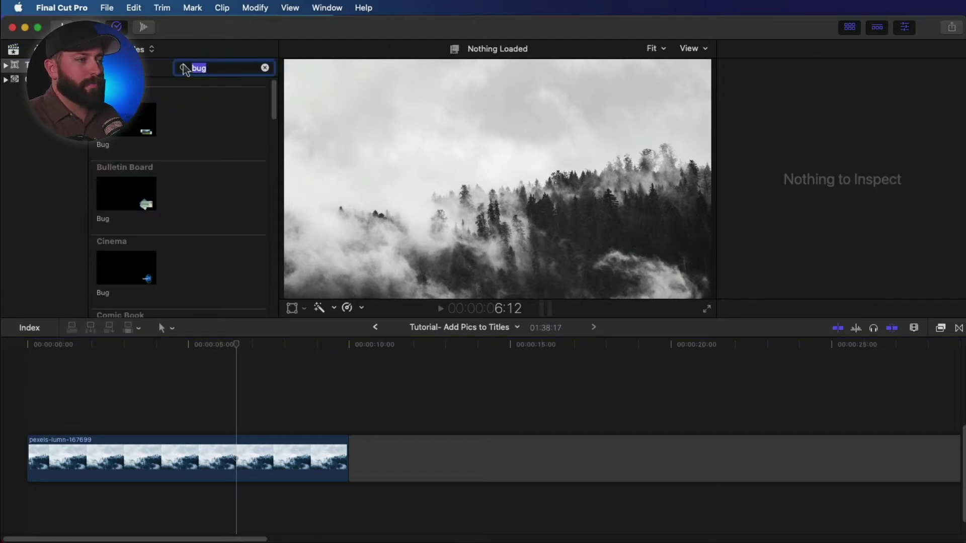
pyautogui.write('left')
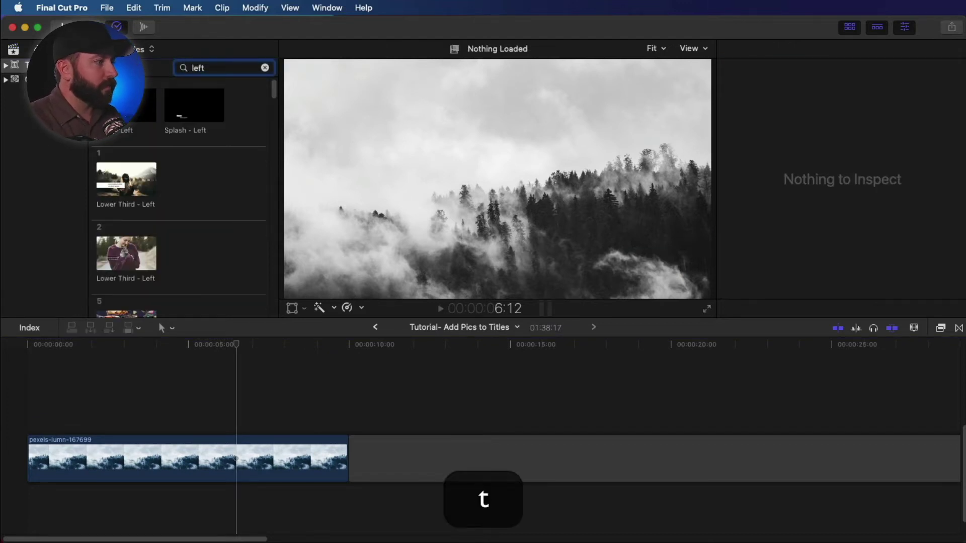
pyautogui.scroll(-5, 276, 238)
pyautogui.scroll(-5, 276, 237)
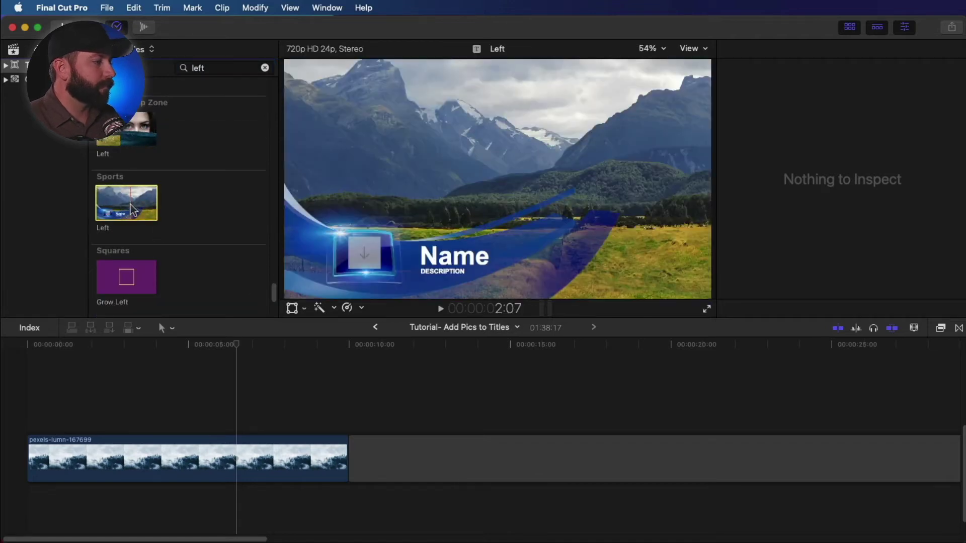
pyautogui.moveTo(126, 202); pyautogui.dragTo(23, 425)
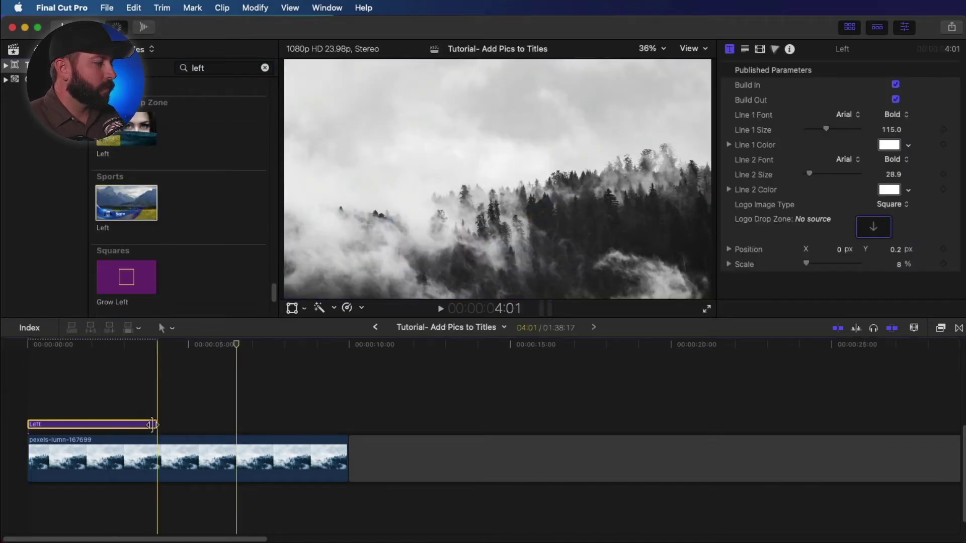
pyautogui.moveTo(218, 427); pyautogui.dragTo(346, 427)
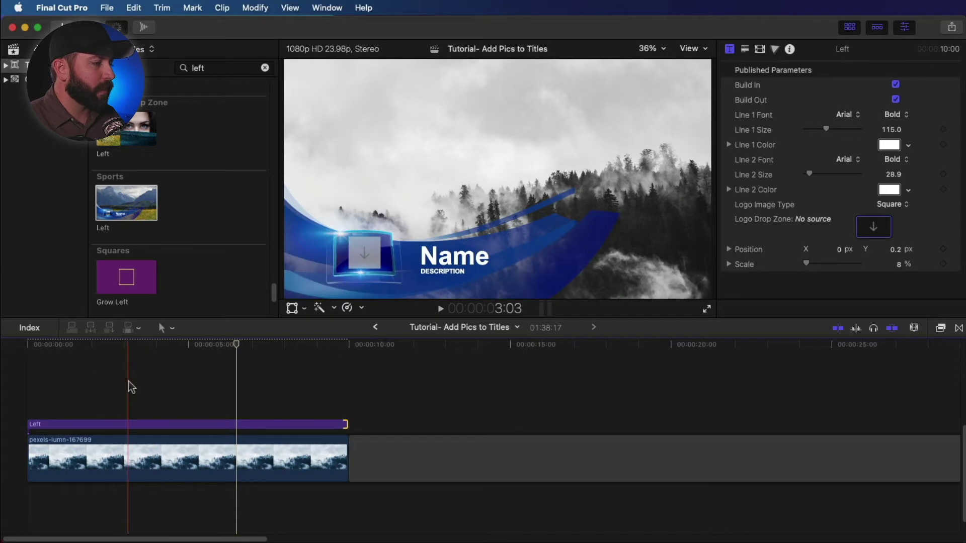
# Step: Replace the title's Name line with 'Athlete'
pyautogui.click(179, 424)
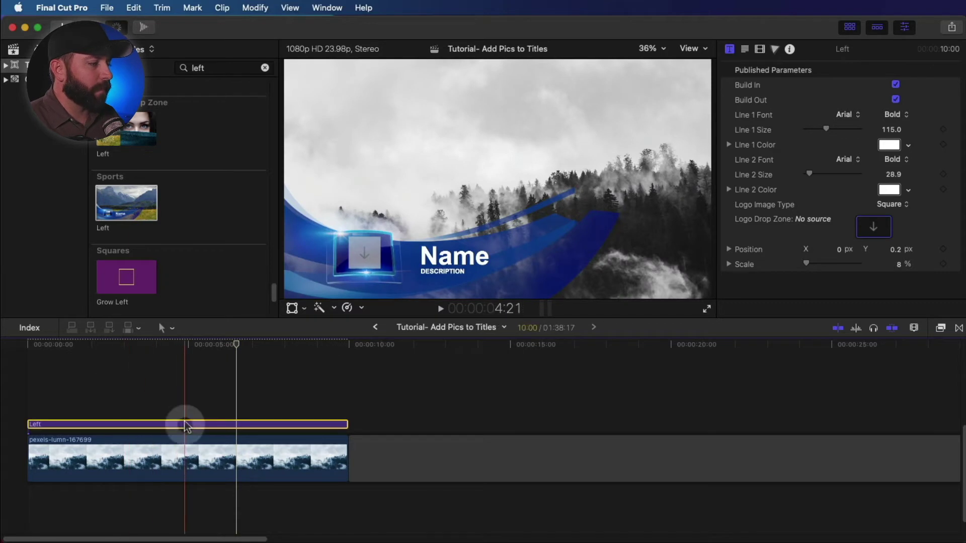
pyautogui.click(745, 49)
pyautogui.scroll(2, 782, 100)
pyautogui.doubleClick(736, 107)
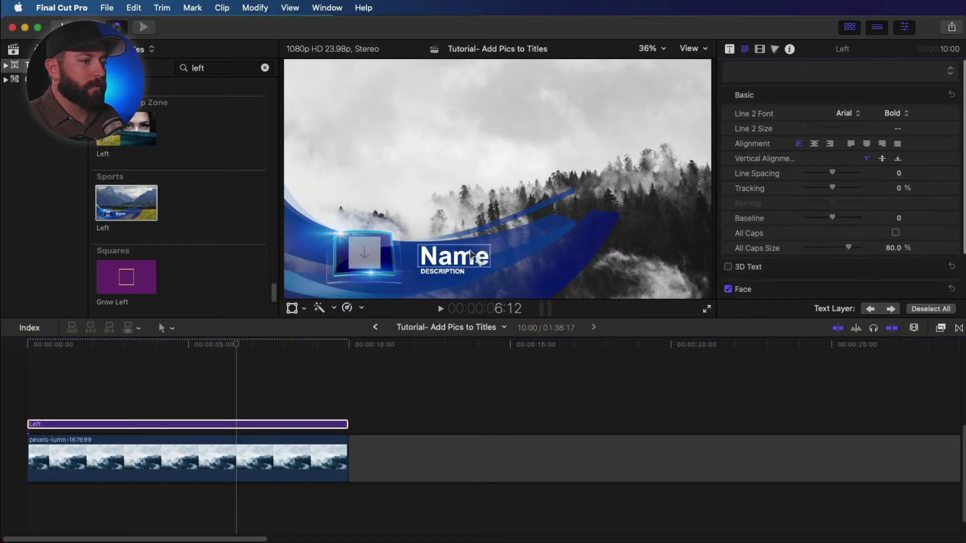
pyautogui.moveTo(770, 108); pyautogui.dragTo(714, 109)
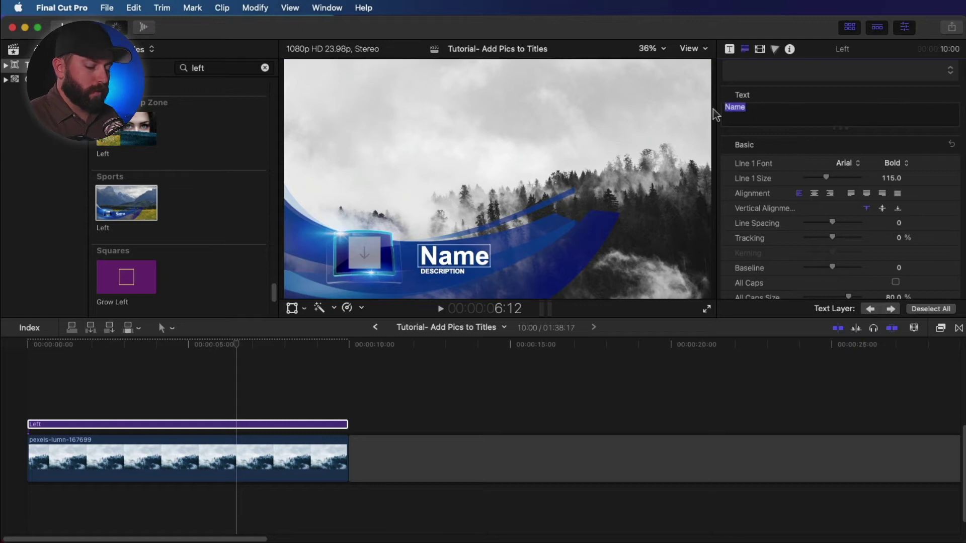
pyautogui.write('Athely')
pyautogui.press('BackSpace')
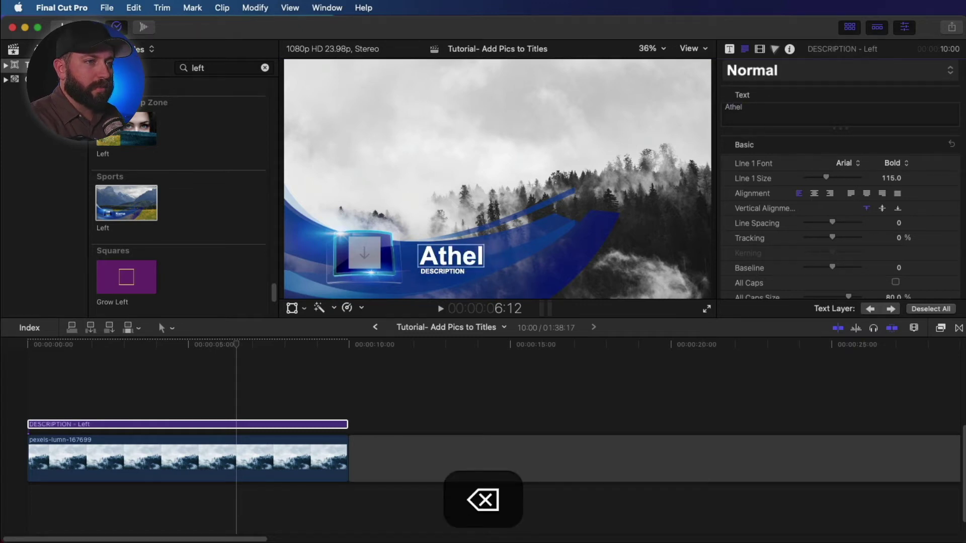
pyautogui.press('BackSpace')
pyautogui.press('BackSpace')
pyautogui.write('lete')
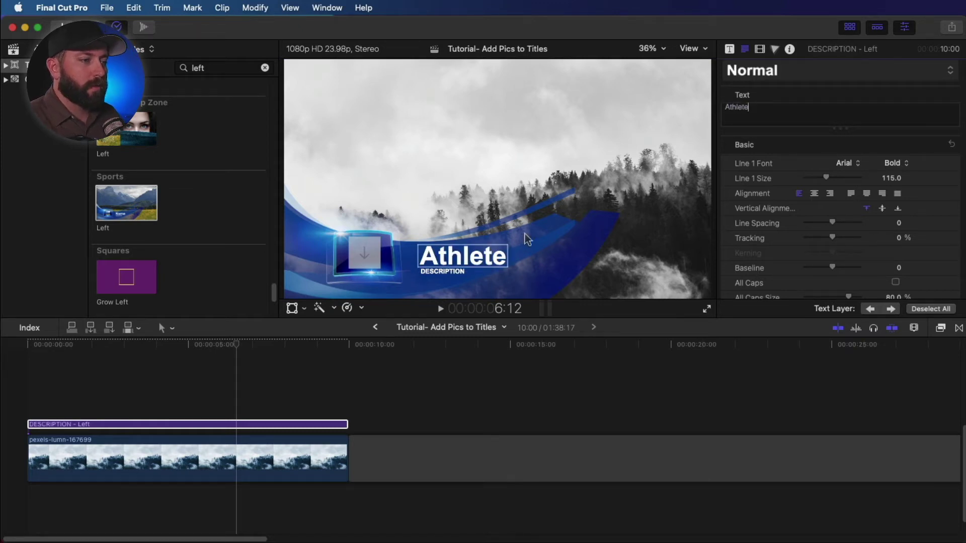
# Step: Replace the DESCRIPTION line with 'Sports Team'
pyautogui.click(890, 309)
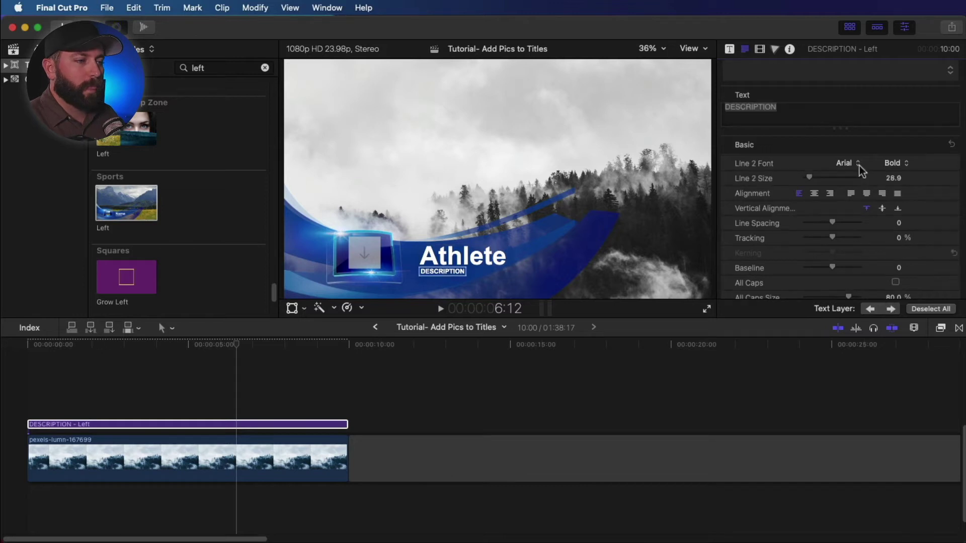
pyautogui.tripleClick(823, 116)
pyautogui.write('Spor')
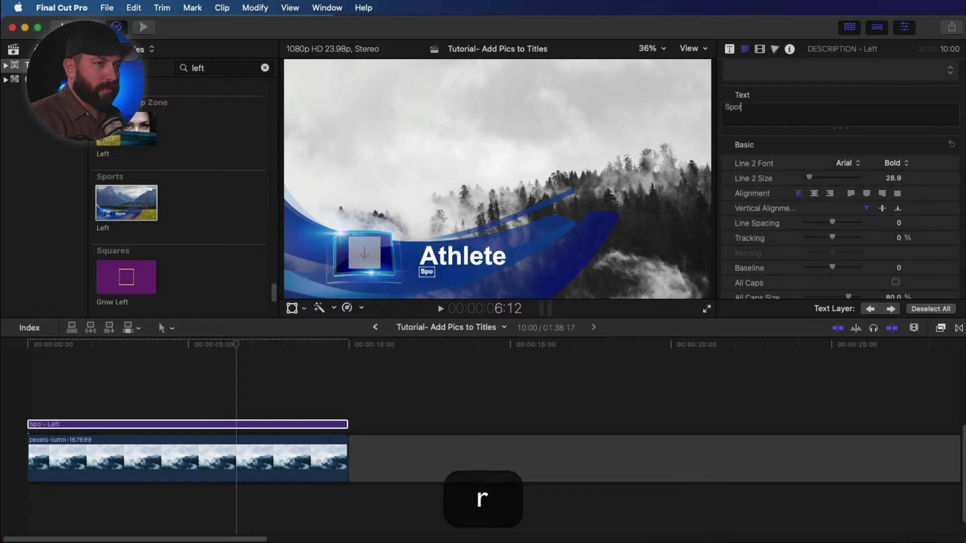
pyautogui.write('ts Team')
pyautogui.press('BackSpace')
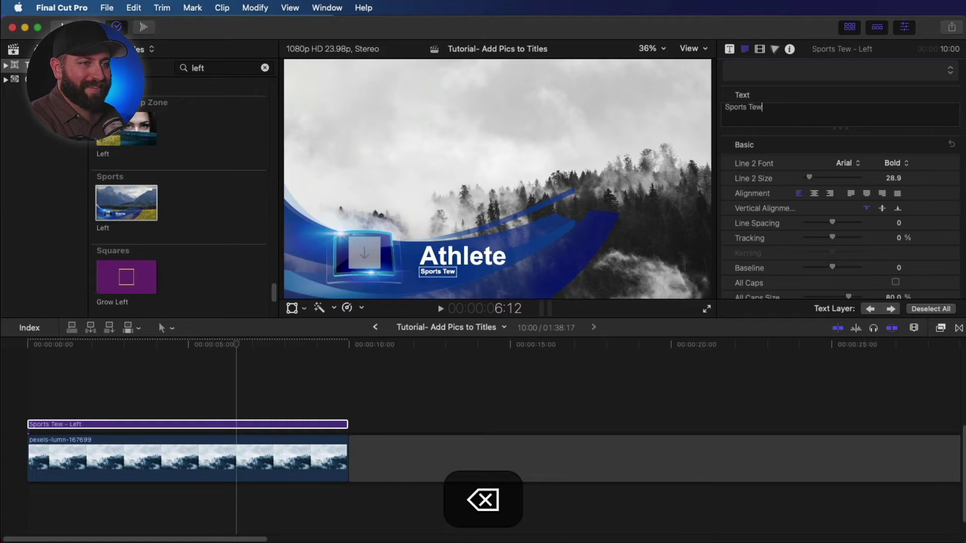
pyautogui.write('m')
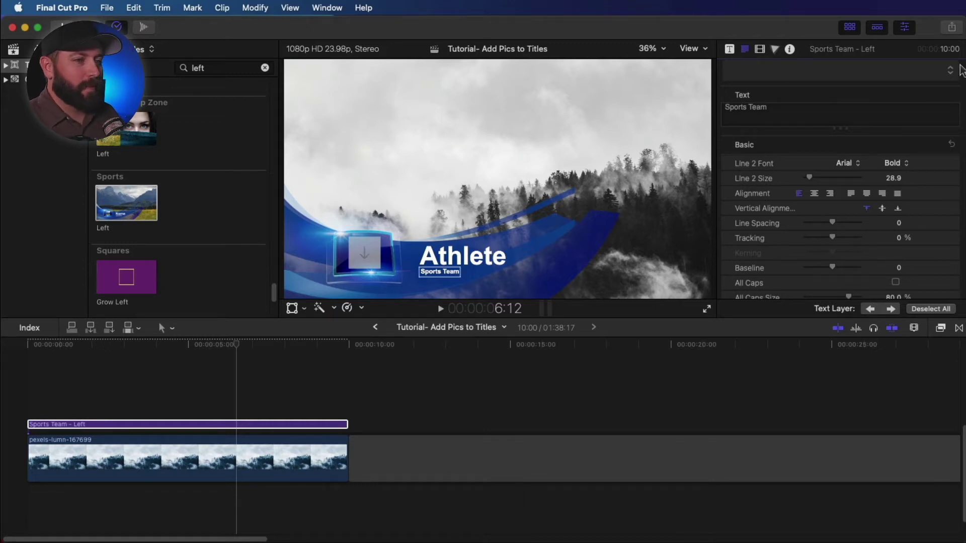
# Step: Put the blue race car photo in the Logo Drop Zone with Logo Image Type Non-square
pyautogui.click(729, 49)
pyautogui.click(873, 226)
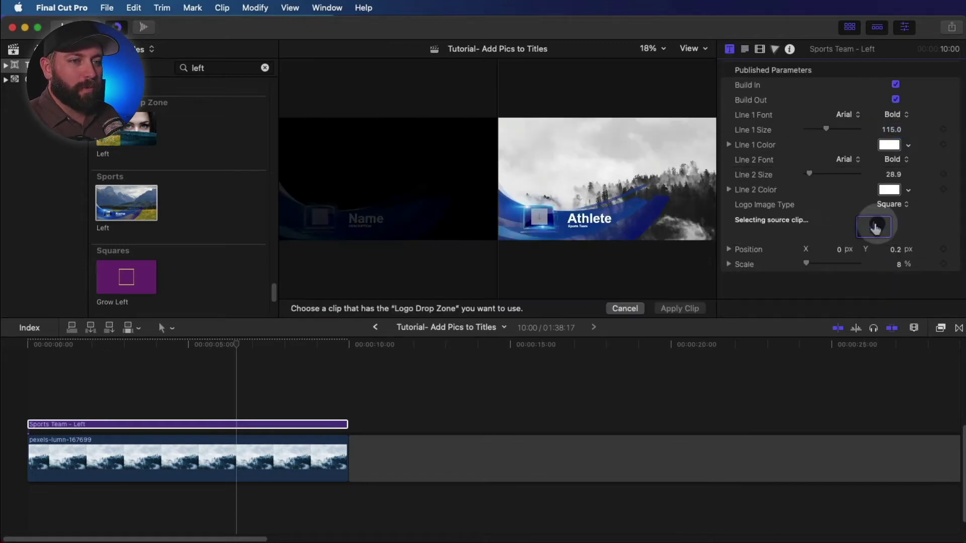
pyautogui.click(166, 118)
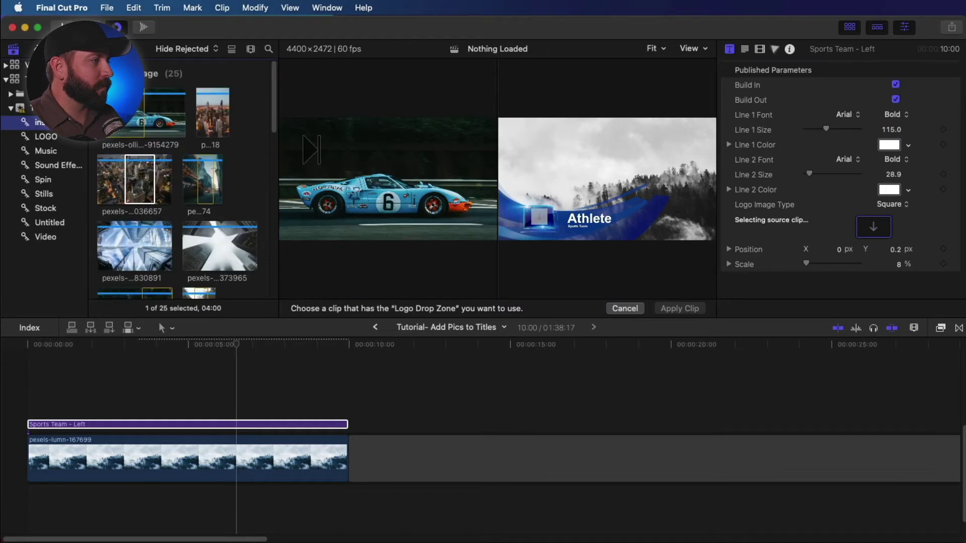
pyautogui.click(681, 308)
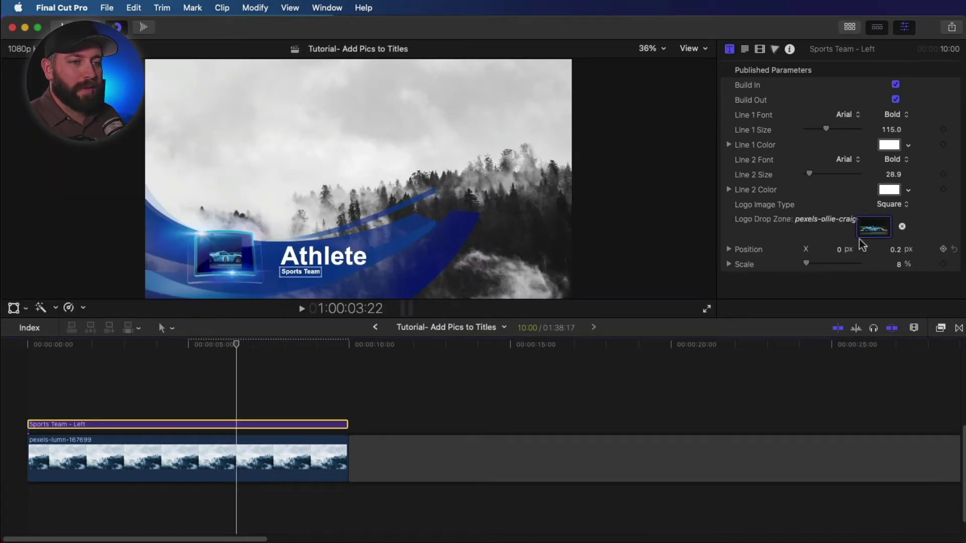
pyautogui.click(892, 204)
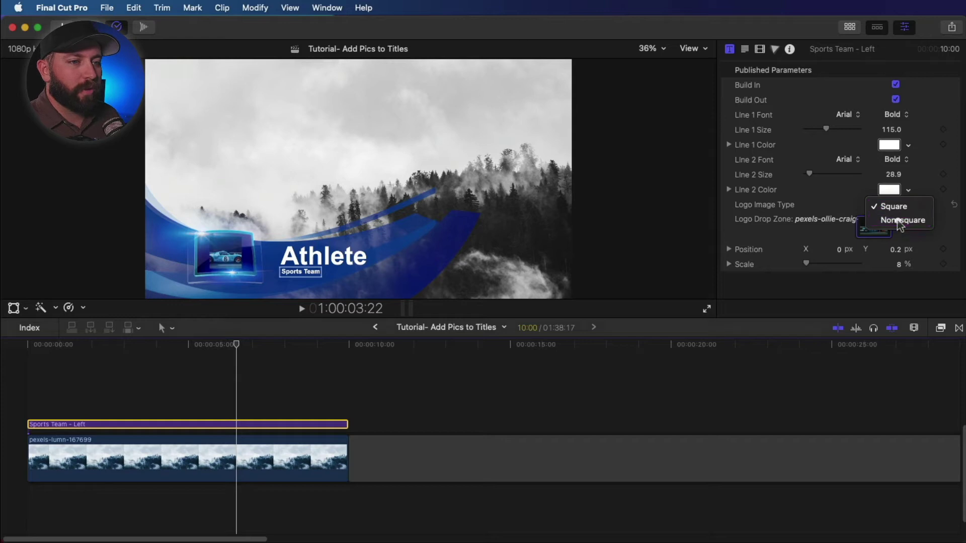
pyautogui.click(901, 221)
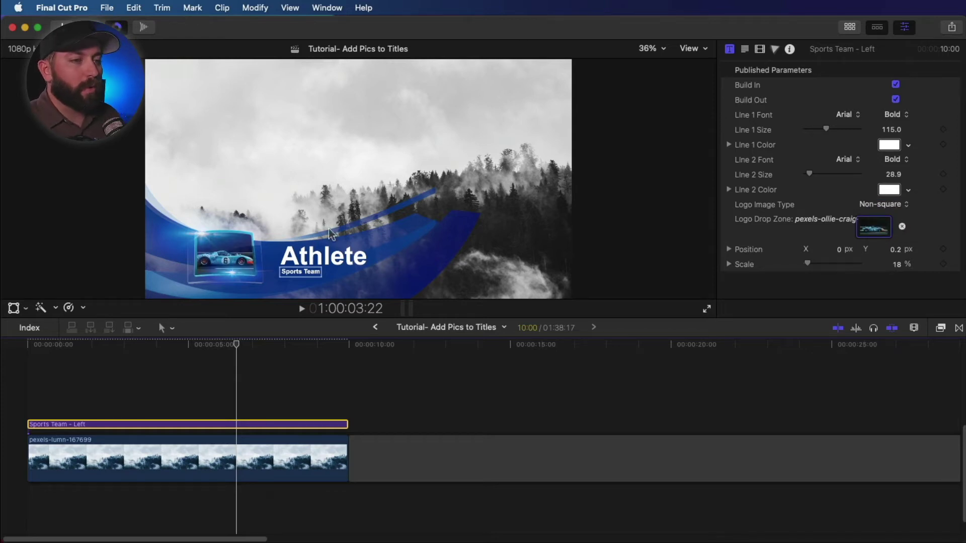
# Step: Play the title from the start and set the main line font to AppleMyungjo
pyautogui.press('Home')
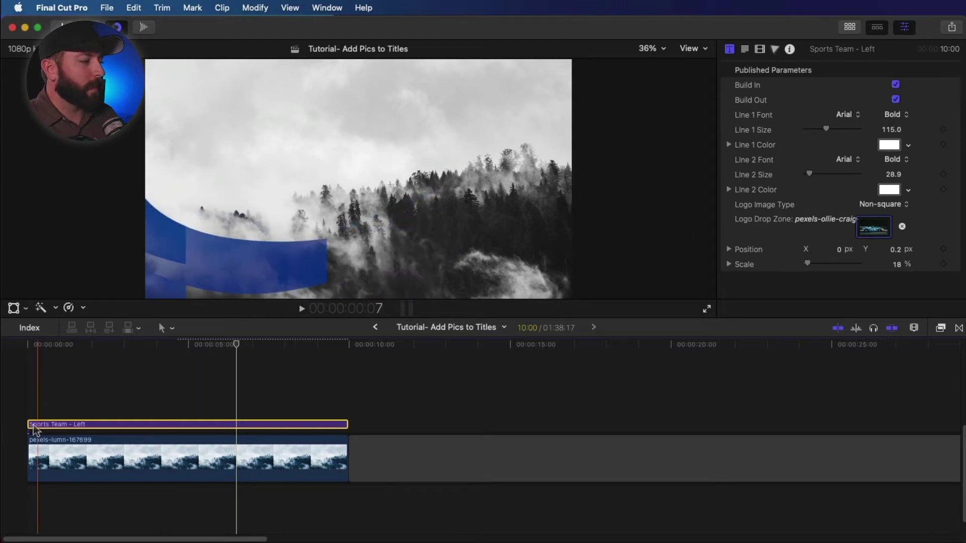
pyautogui.press('space')
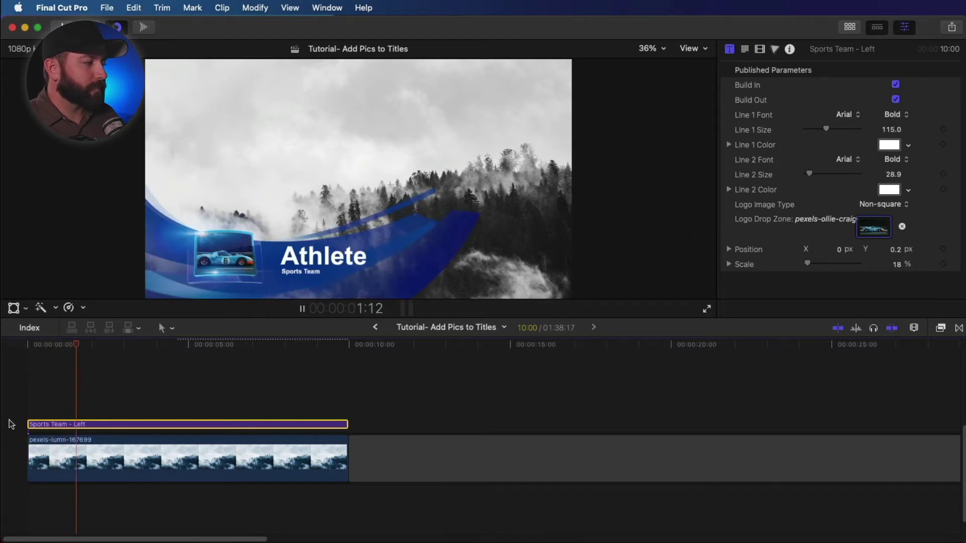
pyautogui.click(896, 85)
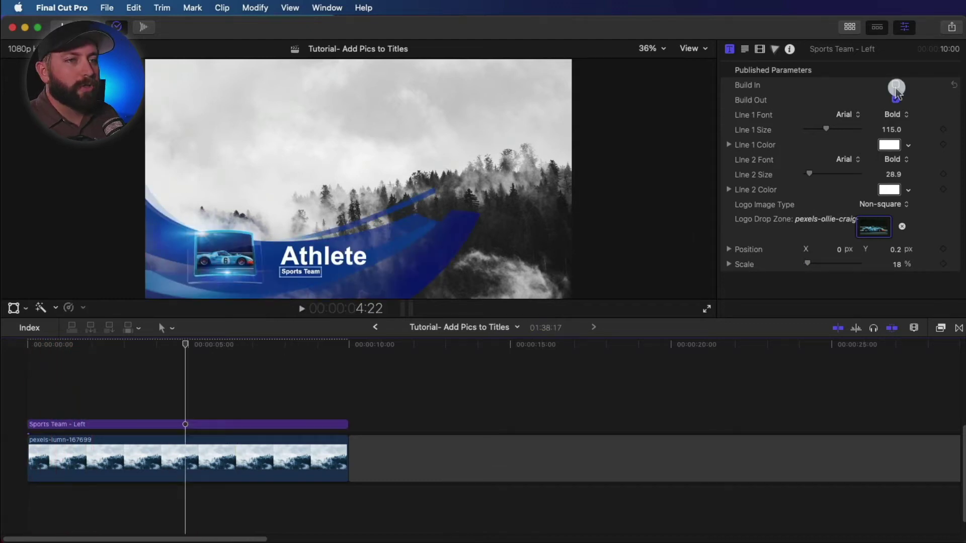
pyautogui.click(896, 99)
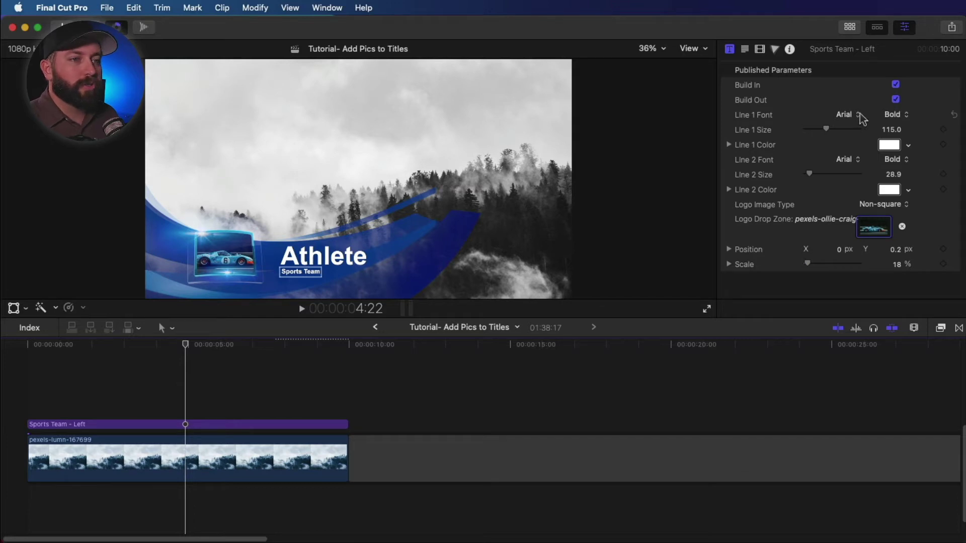
pyautogui.click(861, 117)
pyautogui.click(877, 90)
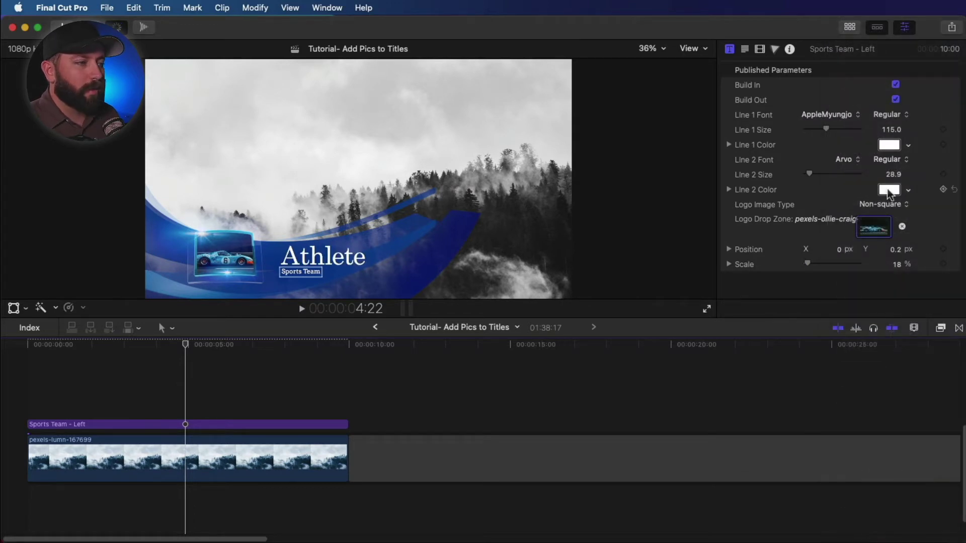
# Step: Make the subtitle line yellow and remove the Athlete title from the timeline
pyautogui.click(889, 191)
pyautogui.moveTo(687, 390); pyautogui.dragTo(703, 343)
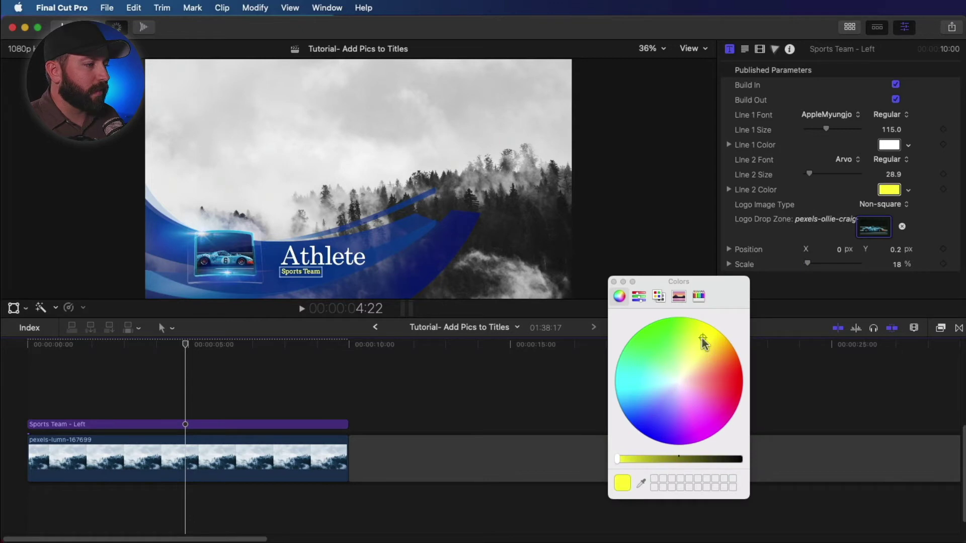
pyautogui.click(284, 426)
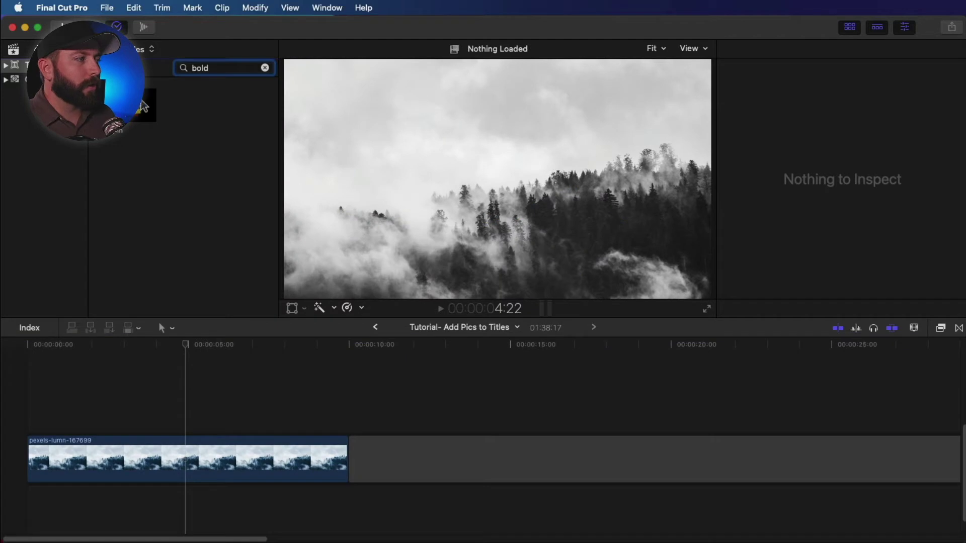
pyautogui.click(136, 120)
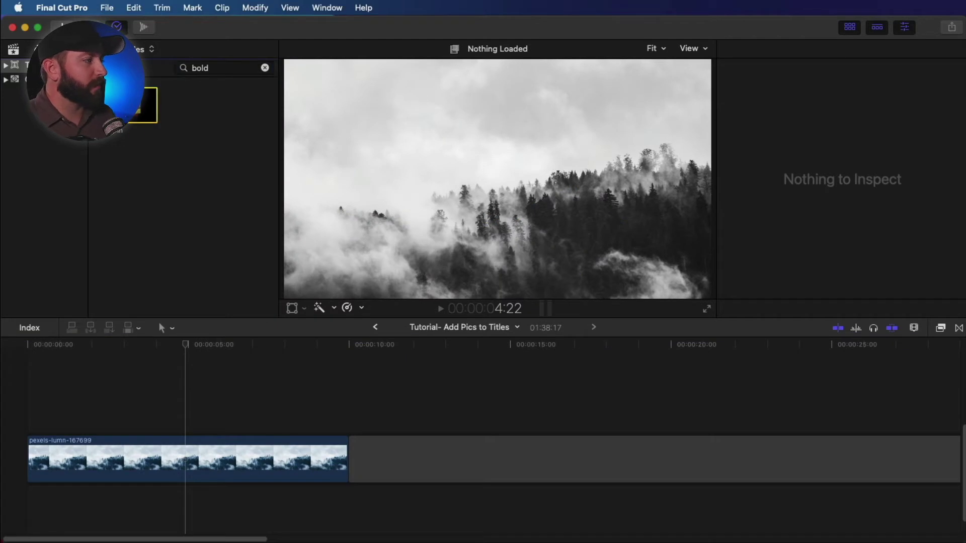
# Step: Place Bold Fin above the forest clip and fill its Media Well Inset with the car photo
pyautogui.moveTo(136, 119); pyautogui.dragTo(31, 424)
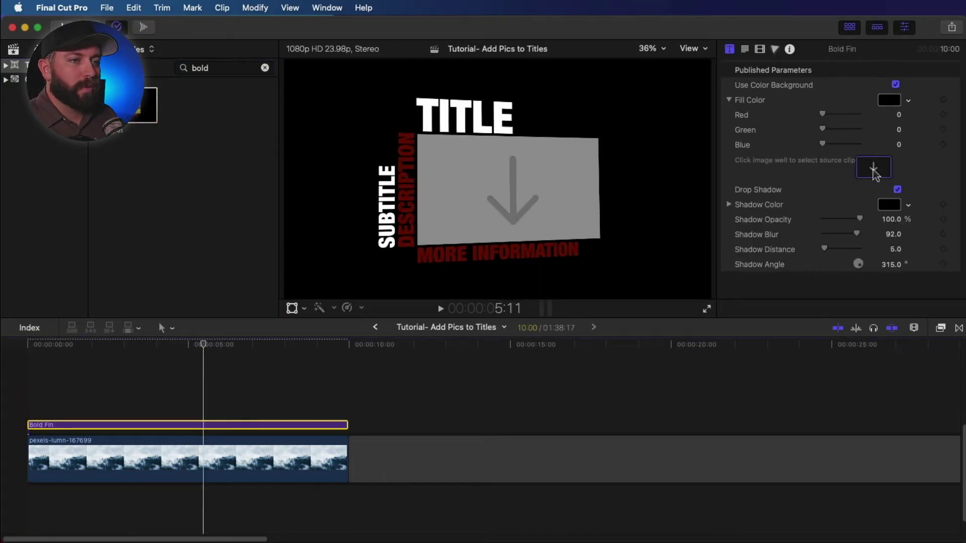
pyautogui.click(874, 170)
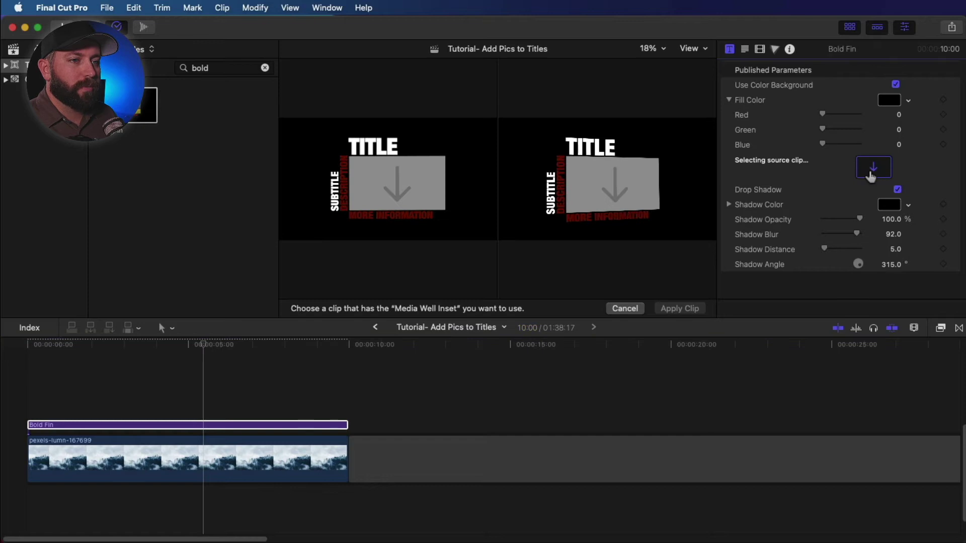
pyautogui.click(15, 49)
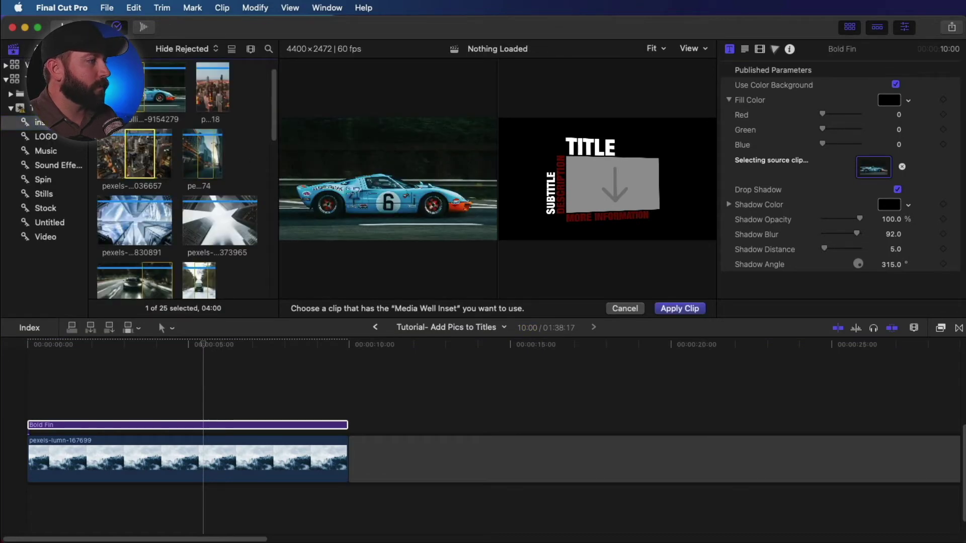
pyautogui.click(671, 308)
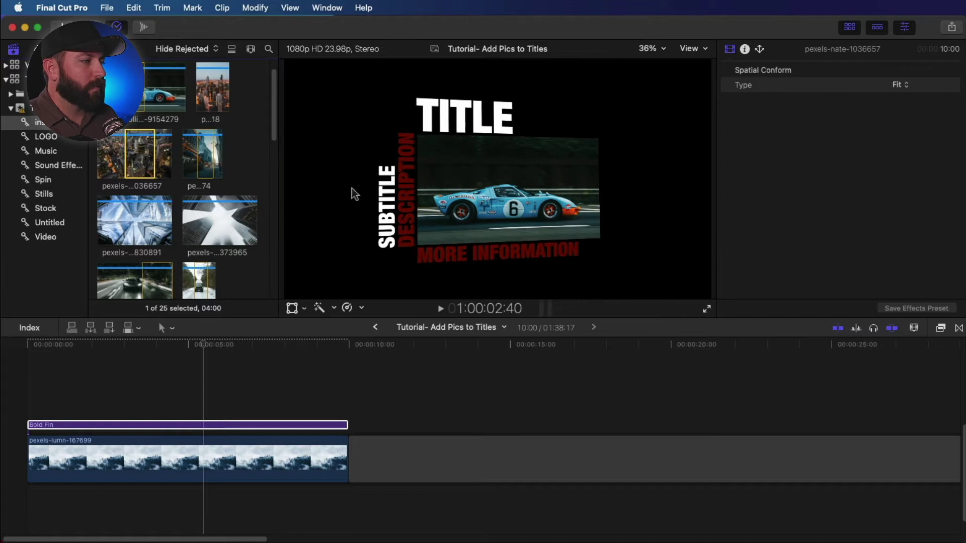
pyautogui.click(849, 27)
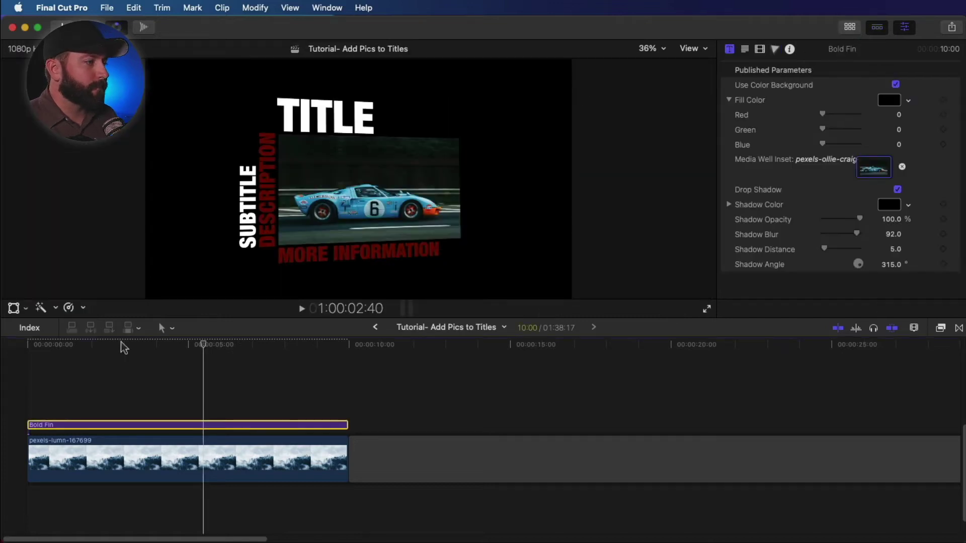
pyautogui.click(164, 394)
# Step: Enter 'Speed' and 'Turbo' in the MORE INFORMATION and SUBTITLE text lines
pyautogui.click(257, 427)
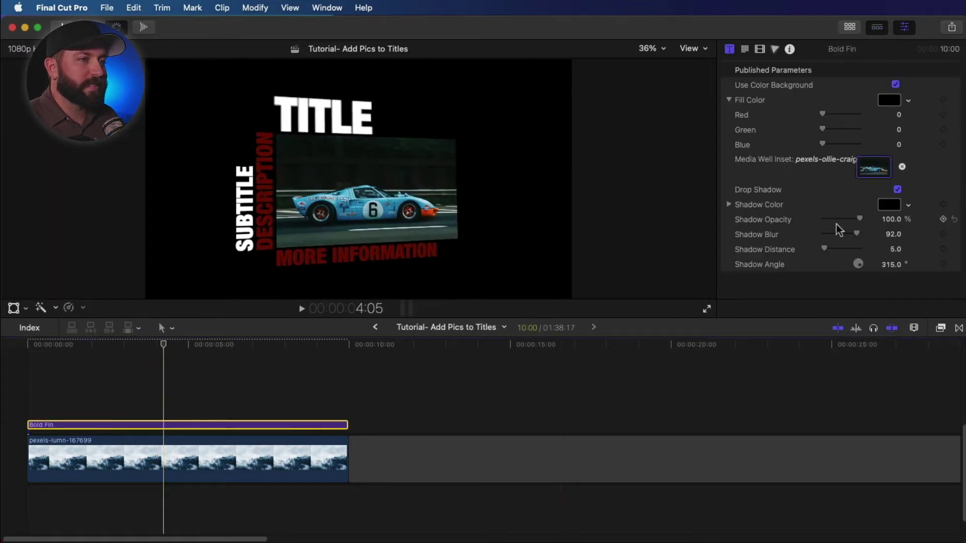
pyautogui.click(743, 57)
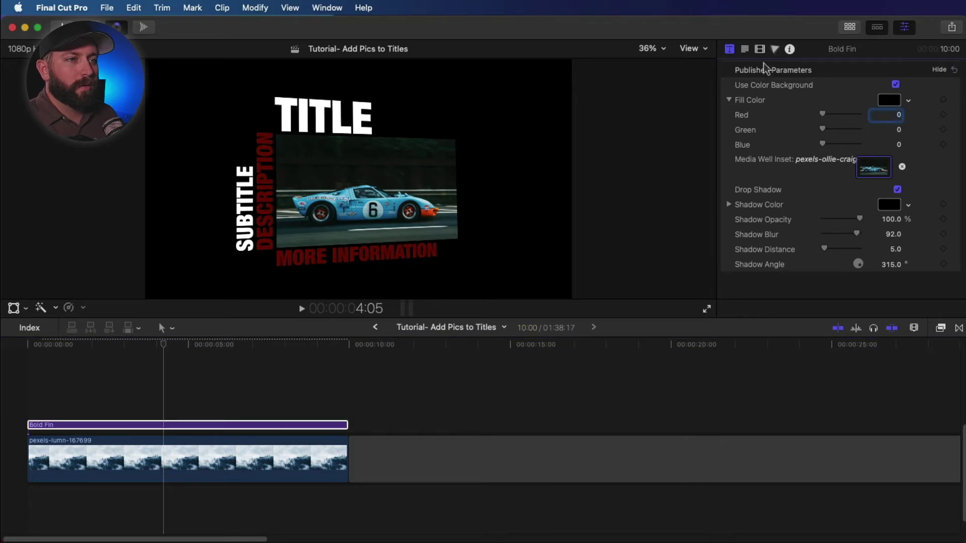
pyautogui.click(745, 50)
pyautogui.click(870, 309)
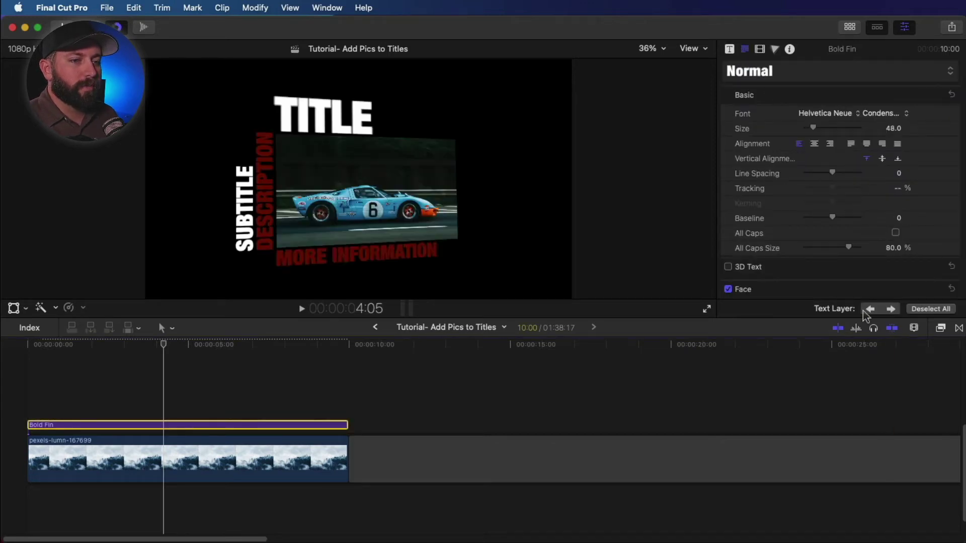
pyautogui.write('Speed')
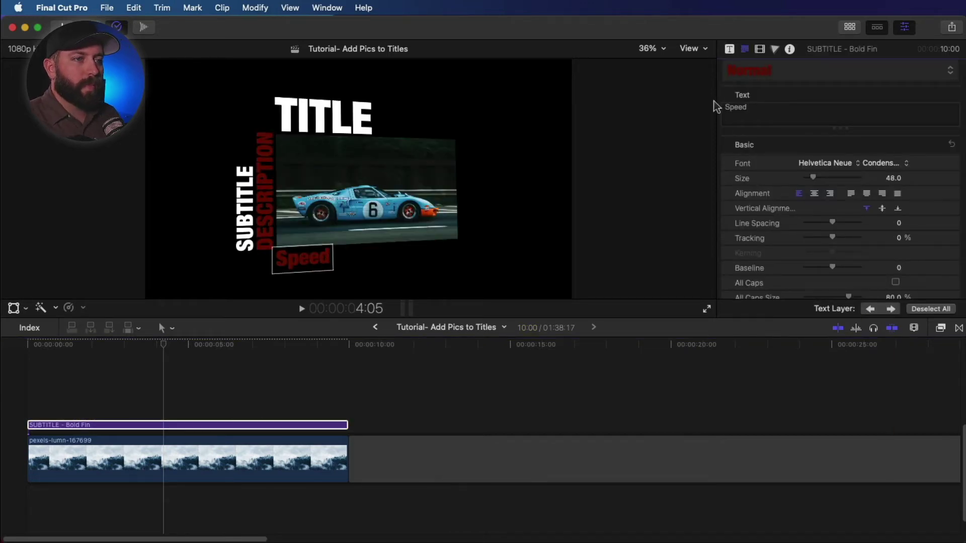
pyautogui.click(870, 309)
pyautogui.write('Turbo')
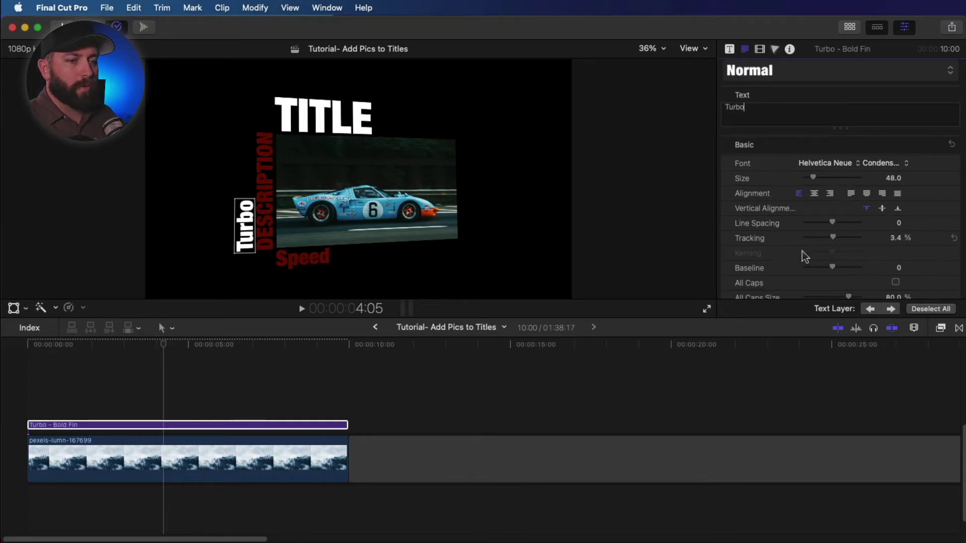
# Step: Set the description to 'Fast' and the TITLE line to 'Vroom Vroom', then play it
pyautogui.click(892, 309)
pyautogui.write('Fast')
pyautogui.click(345, 123)
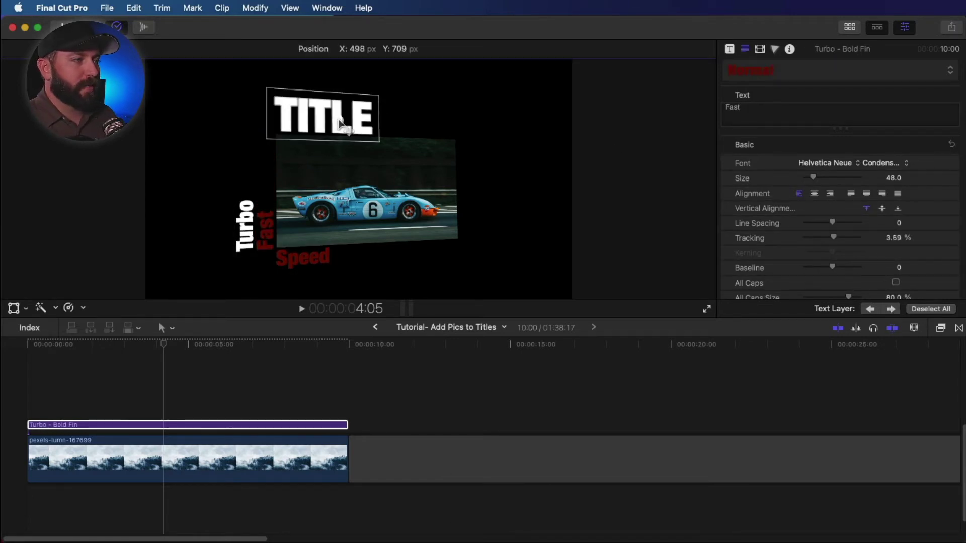
pyautogui.tripleClick(793, 103)
pyautogui.write('Vroom Vroom')
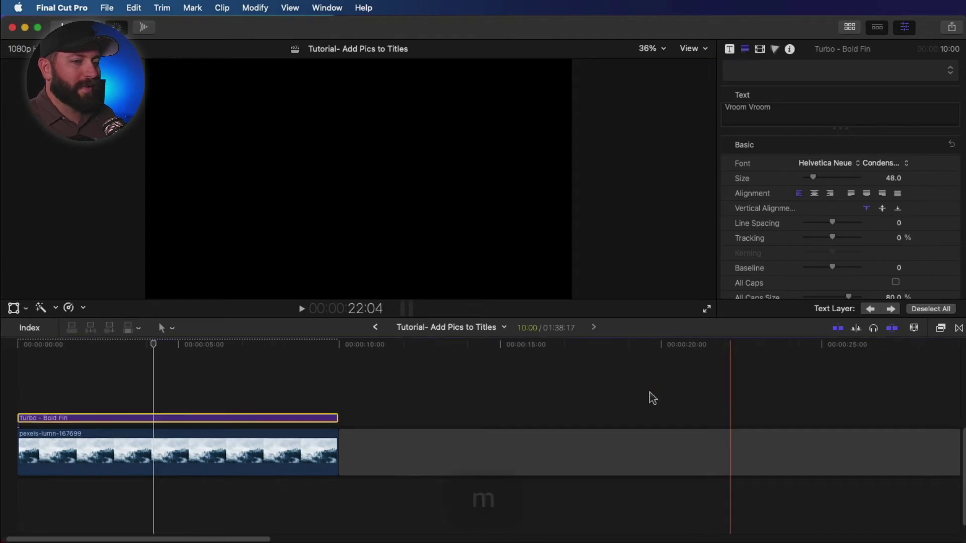
pyautogui.press('space')
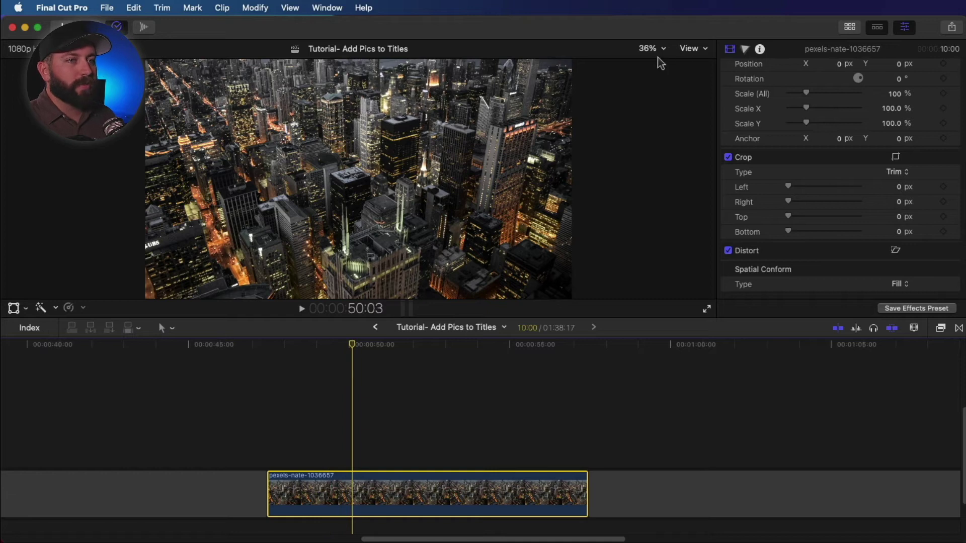
# Step: Search the titles for 'knock' and place Knock Out above the aerial city clip
pyautogui.click(850, 28)
pyautogui.press('alt+super+1')
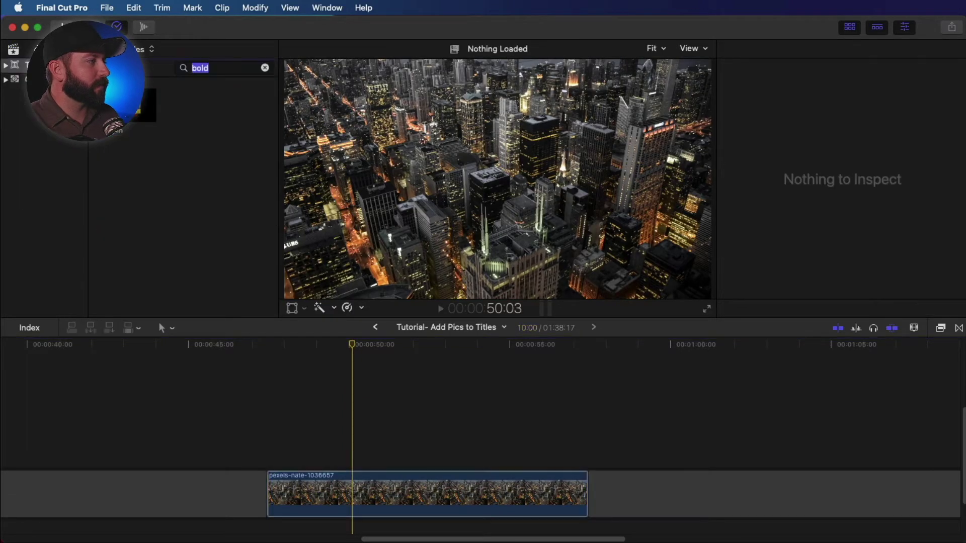
pyautogui.press('BackSpace')
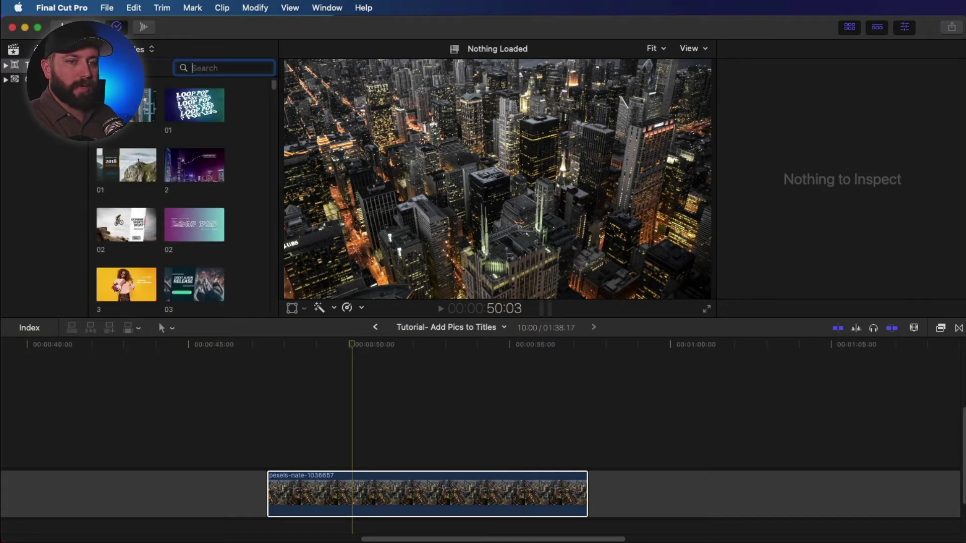
pyautogui.write('knock')
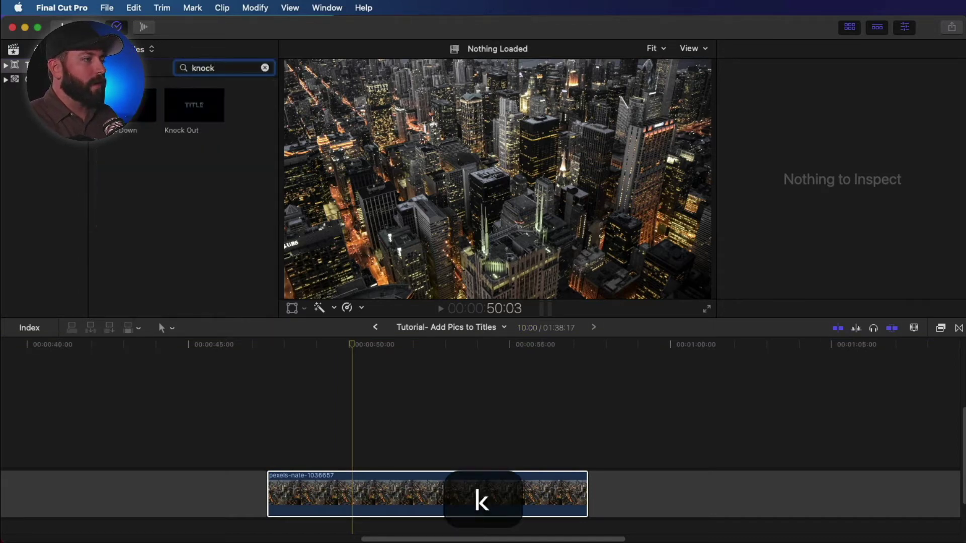
pyautogui.moveTo(177, 110); pyautogui.dragTo(267, 448)
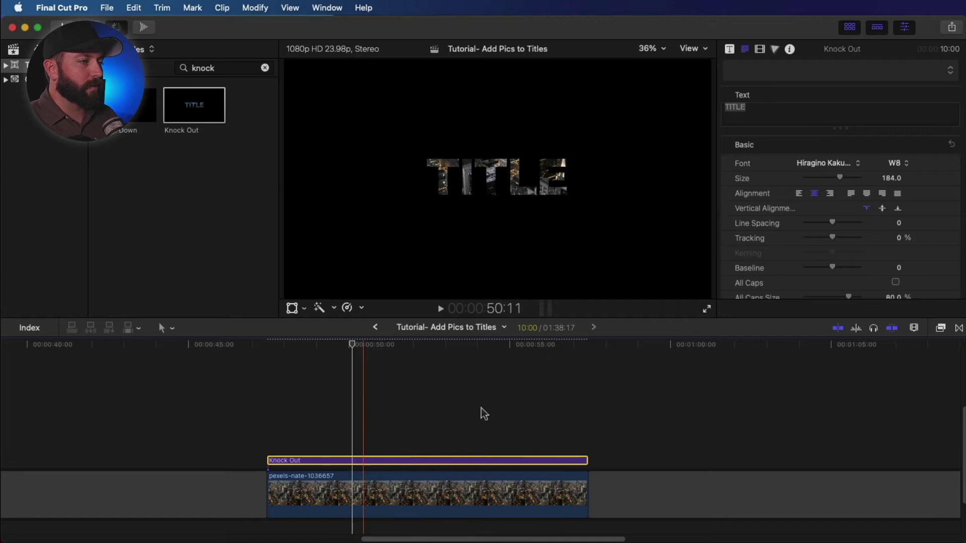
# Step: Set the Knock Out text to Impact at size 588, move it lower, and preview it
pyautogui.click(340, 410)
pyautogui.click(340, 460)
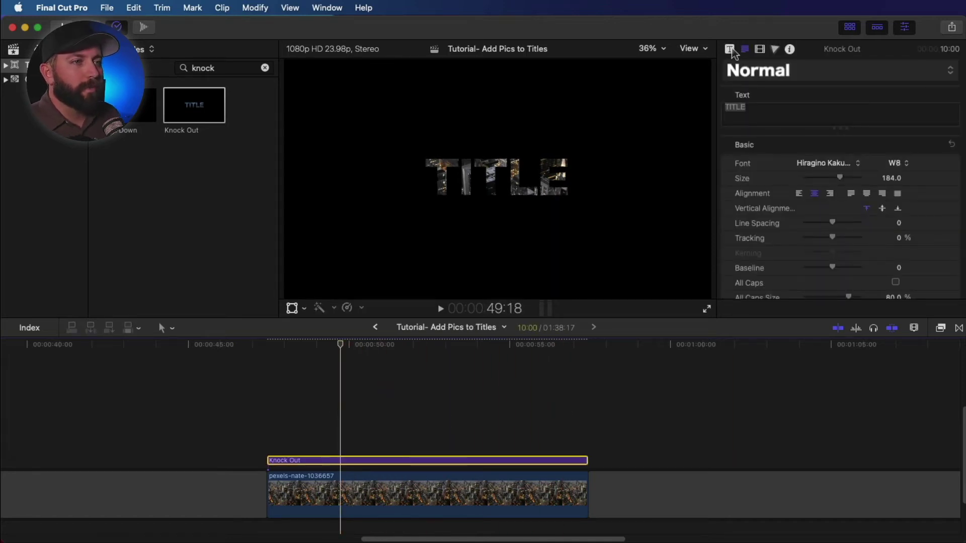
pyautogui.click(829, 165)
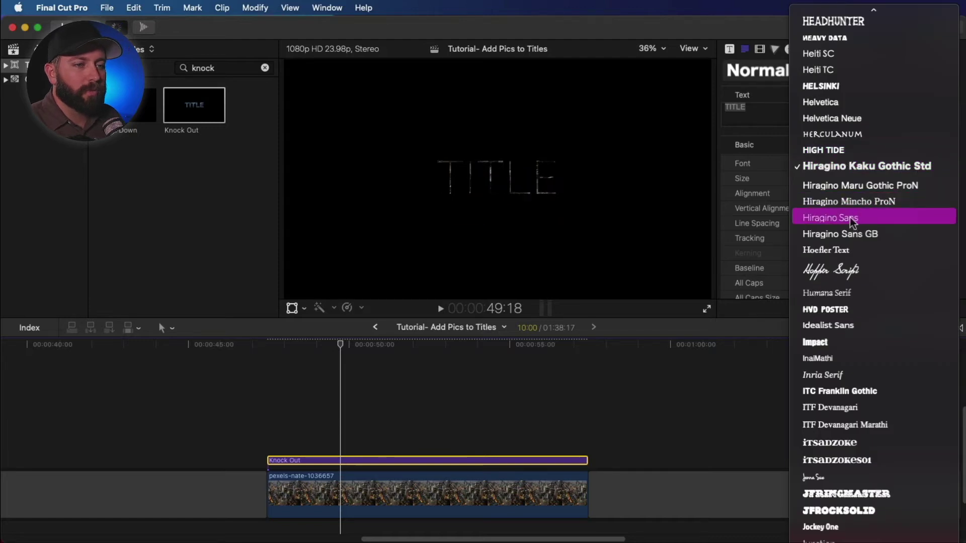
pyautogui.click(846, 347)
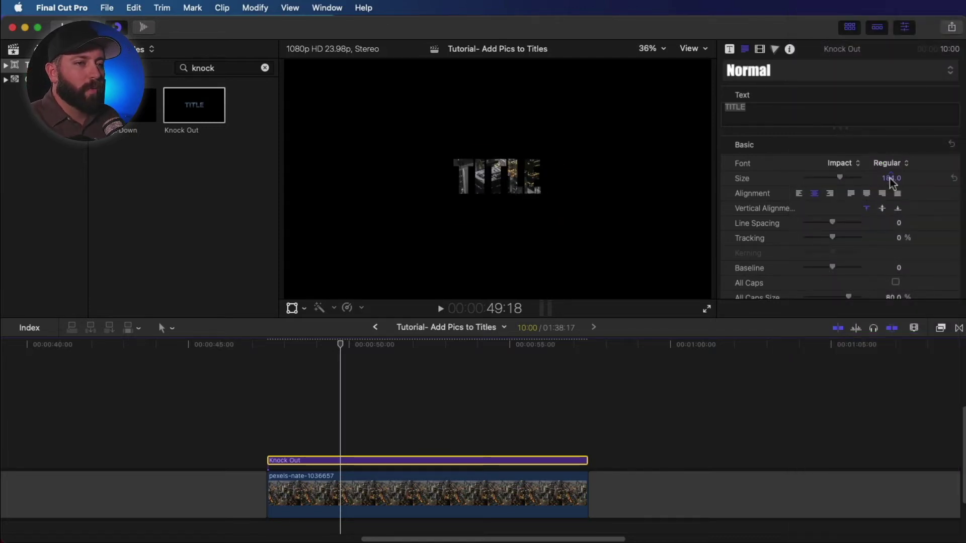
pyautogui.moveTo(890, 182); pyautogui.dragTo(881, 187)
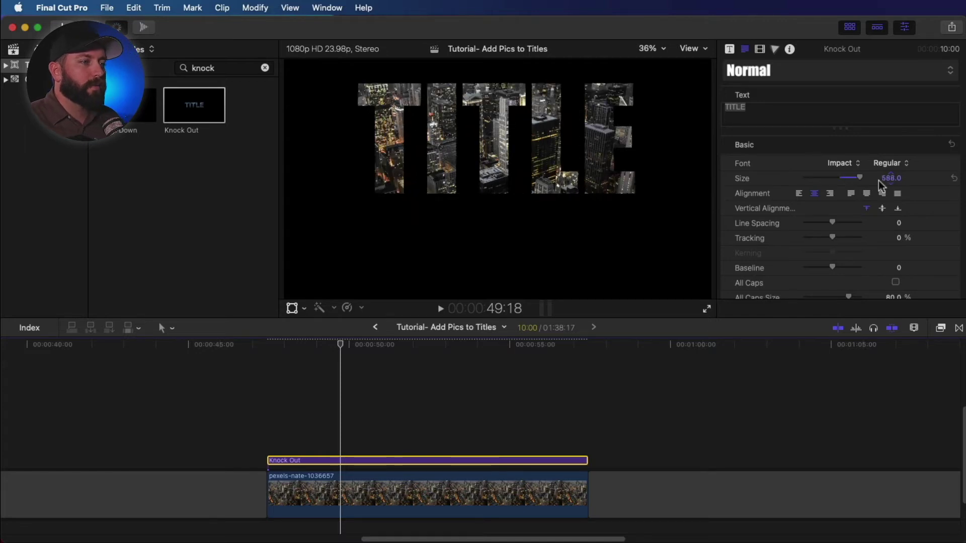
pyautogui.moveTo(490, 150); pyautogui.dragTo(492, 190)
pyautogui.click(269, 398)
pyautogui.press('space')
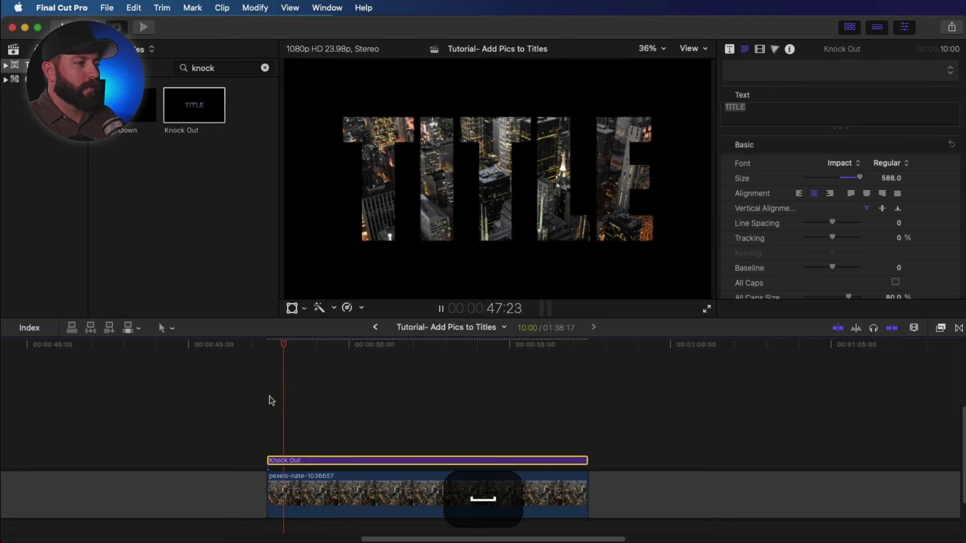
pyautogui.press('space')
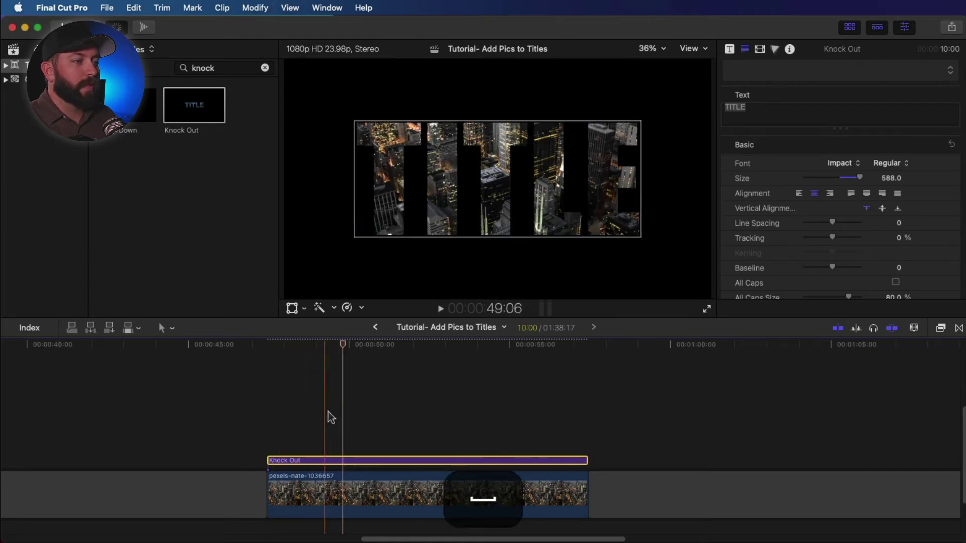
# Step: Turn off the Knock Out title's Build In animation and preview the result
pyautogui.click(728, 49)
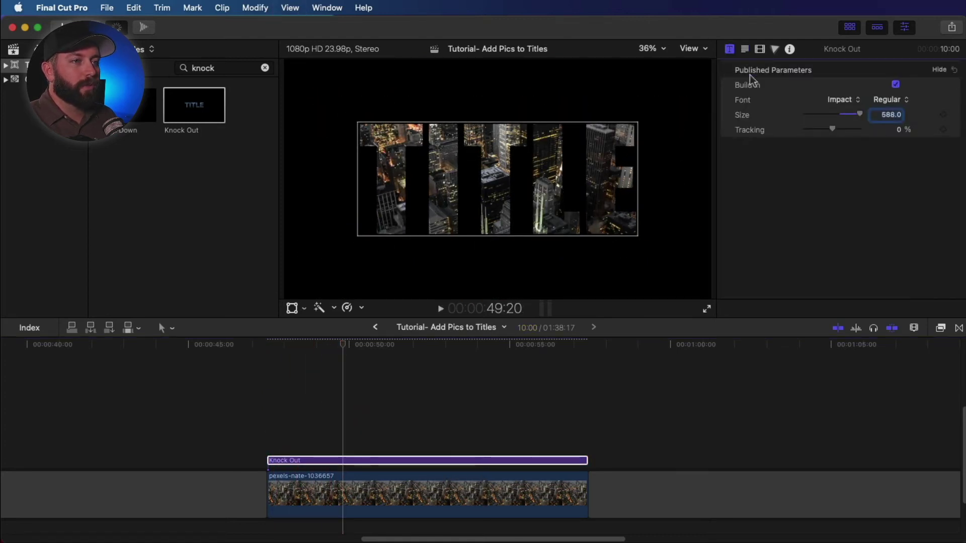
pyautogui.click(850, 28)
pyautogui.click(895, 85)
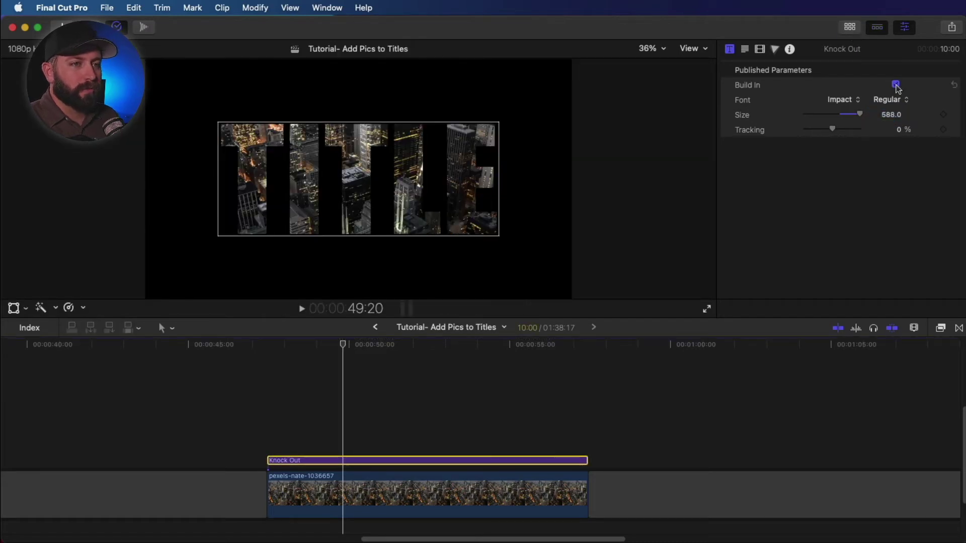
pyautogui.click(896, 84)
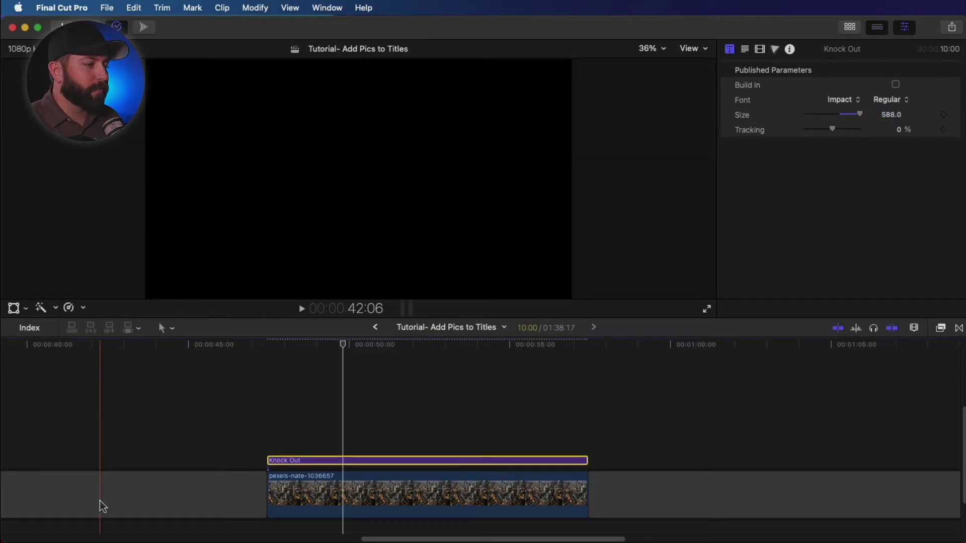
pyautogui.click(252, 449)
pyautogui.press('space')
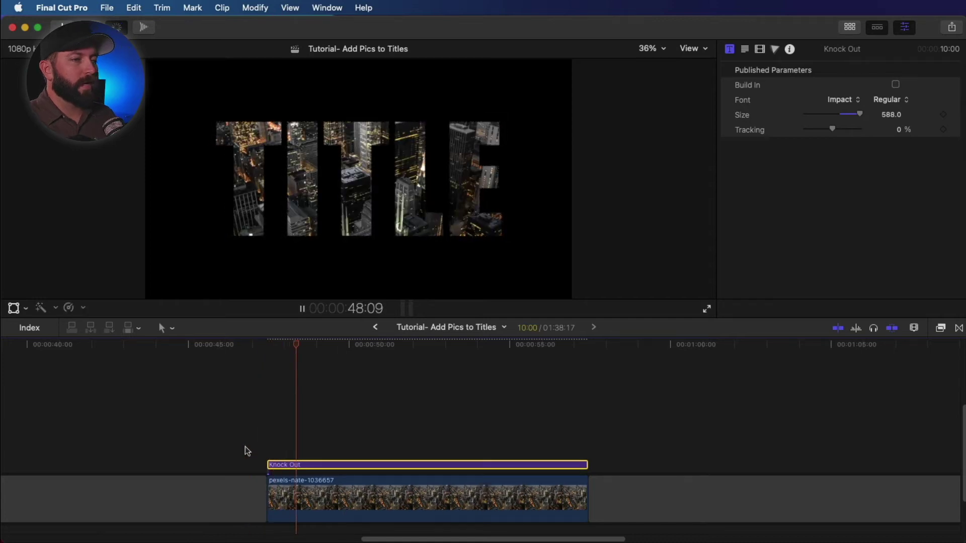
pyautogui.press('space')
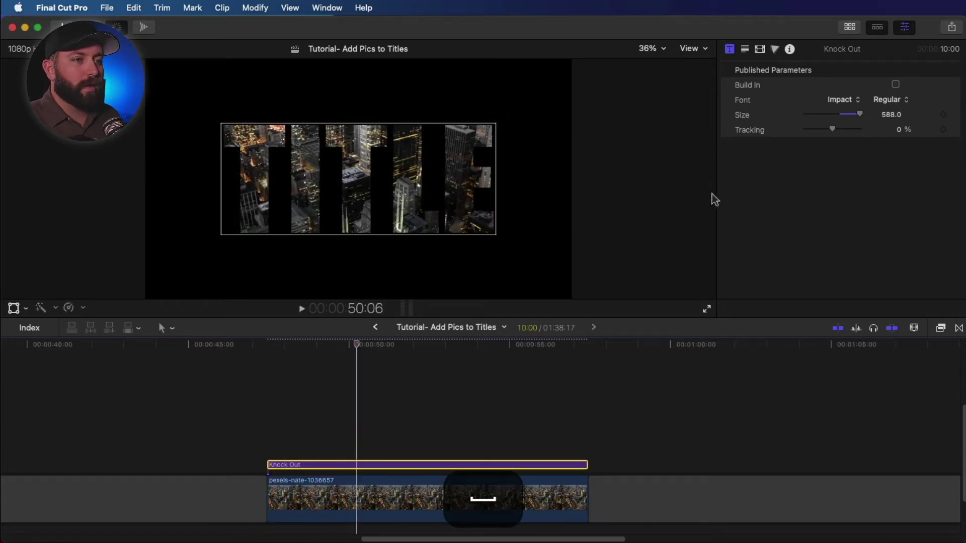
# Step: Widen the letter tracking, switch to Kohinoor Bangla, then delete the Knock Out title
pyautogui.moveTo(831, 129); pyautogui.dragTo(834, 129)
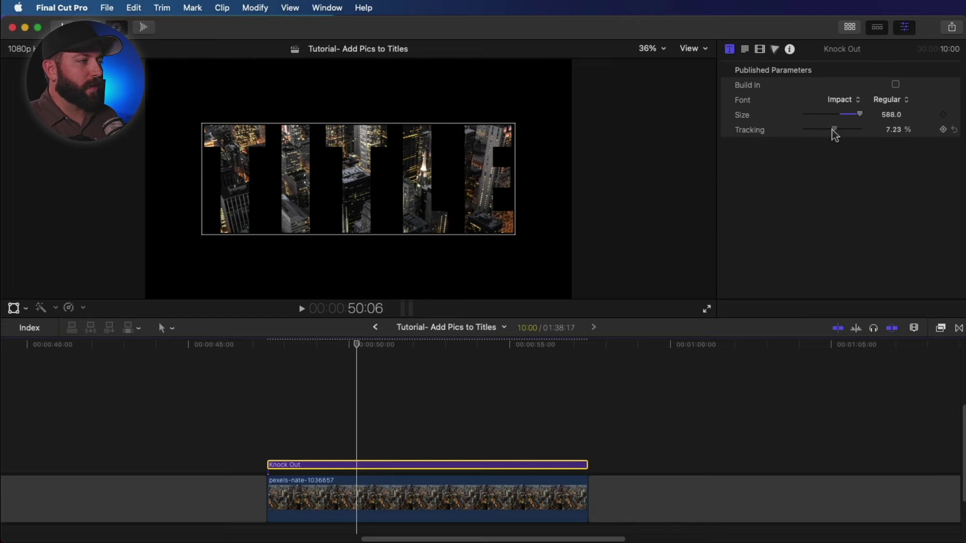
pyautogui.click(887, 99)
pyautogui.click(843, 99)
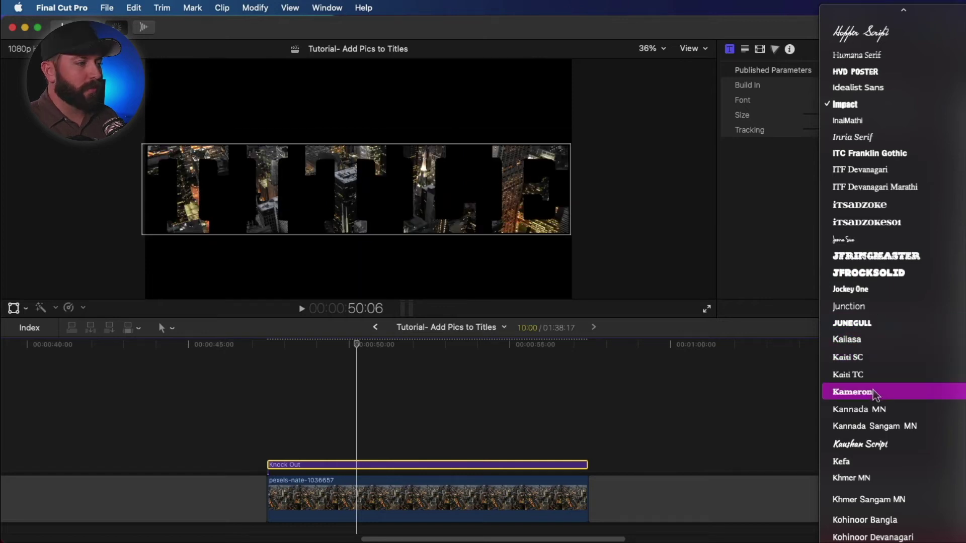
pyautogui.click(865, 519)
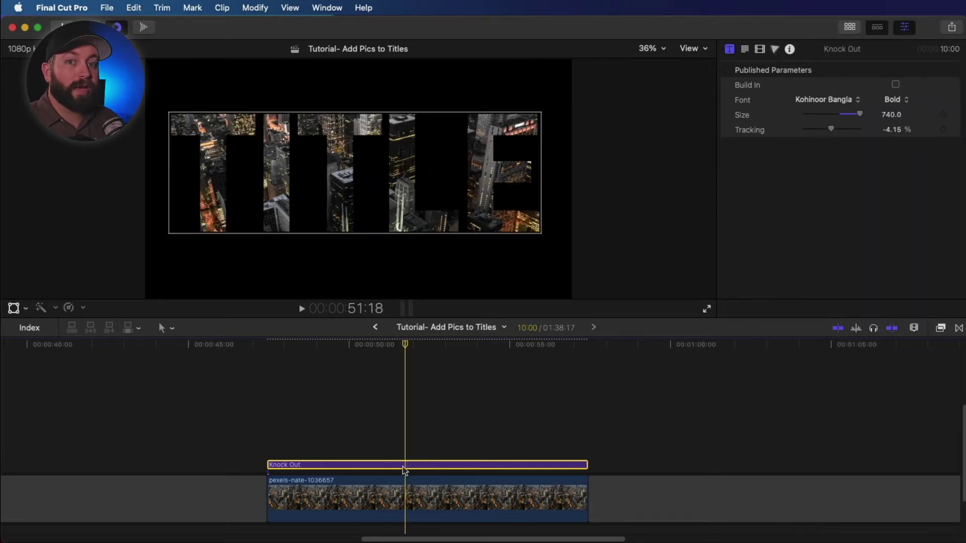
pyautogui.press('BackSpace')
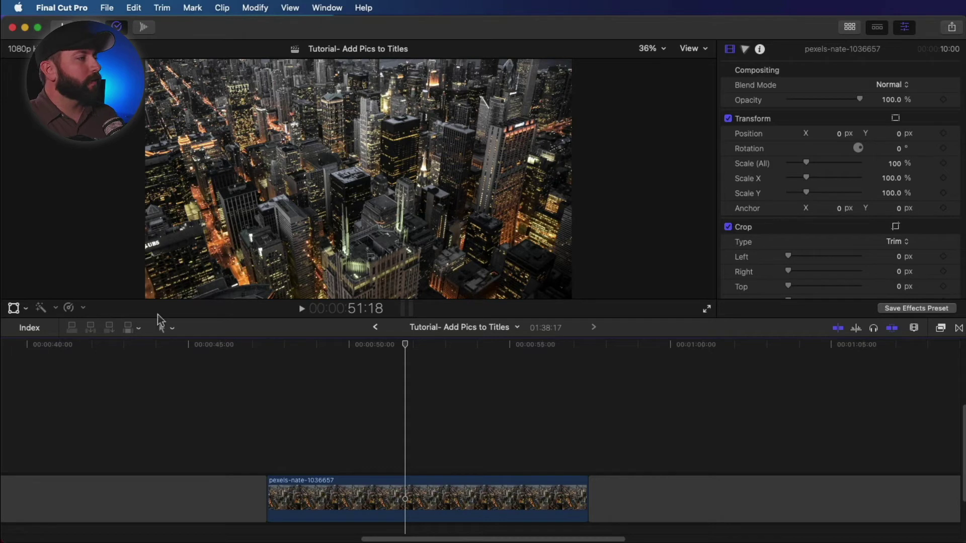
# Step: Search Titles for 'basic' and place a Basic Title above the city clip
pyautogui.click(845, 29)
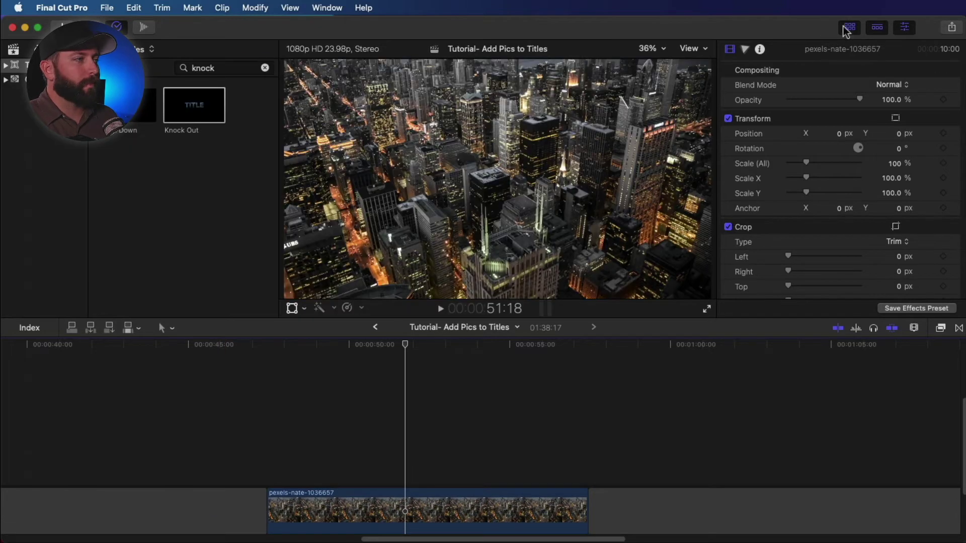
pyautogui.doubleClick(222, 68)
pyautogui.write('basic')
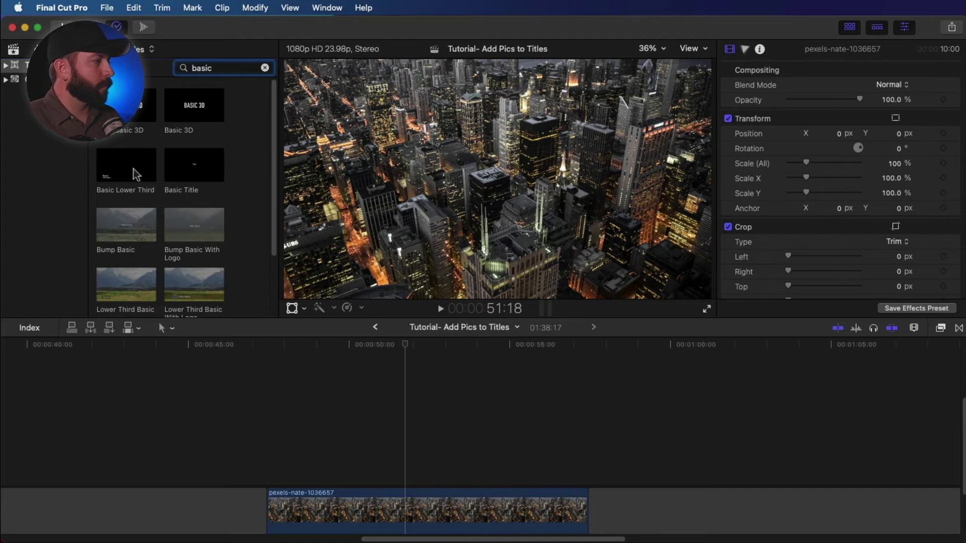
pyautogui.click(209, 174)
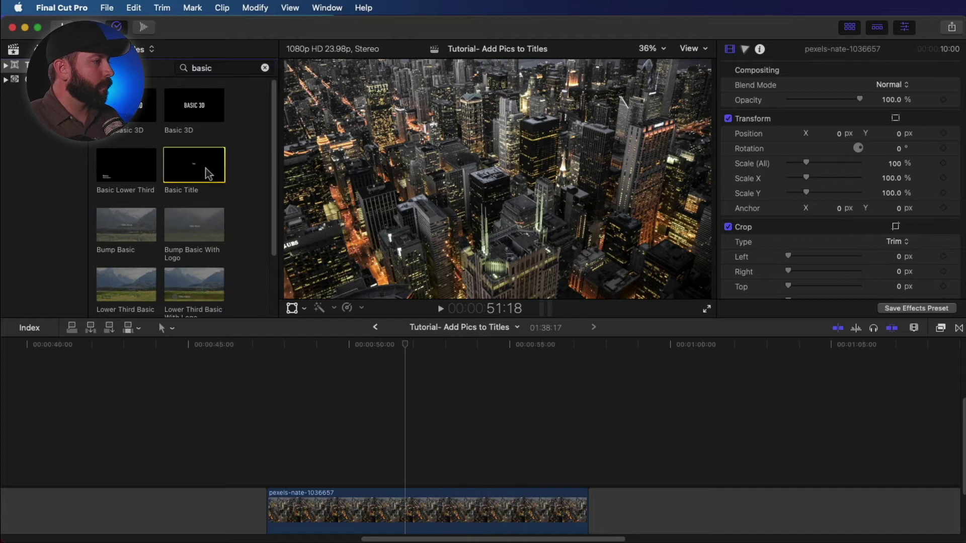
pyautogui.moveTo(243, 215); pyautogui.dragTo(268, 455)
# Step: Enter the title text 'City Lights' and turn on All Caps at 100% size
pyautogui.click(851, 30)
pyautogui.click(745, 50)
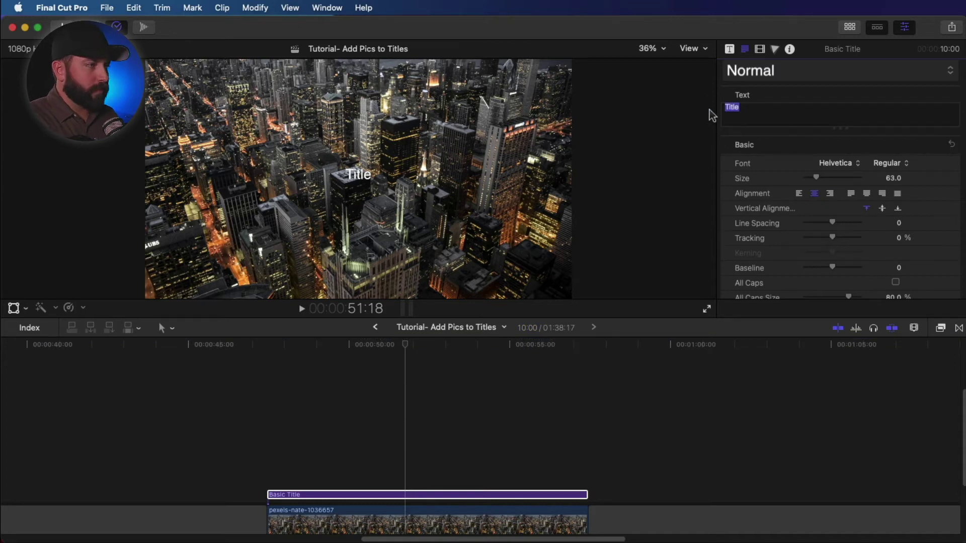
pyautogui.write('City Lights')
pyautogui.scroll(-2, 891, 254)
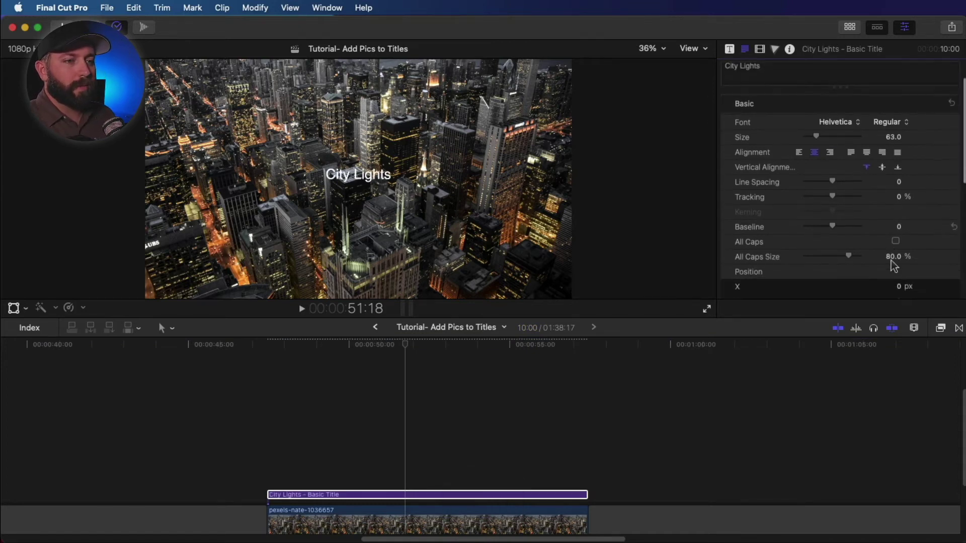
pyautogui.click(896, 242)
pyautogui.moveTo(899, 256); pyautogui.dragTo(892, 257)
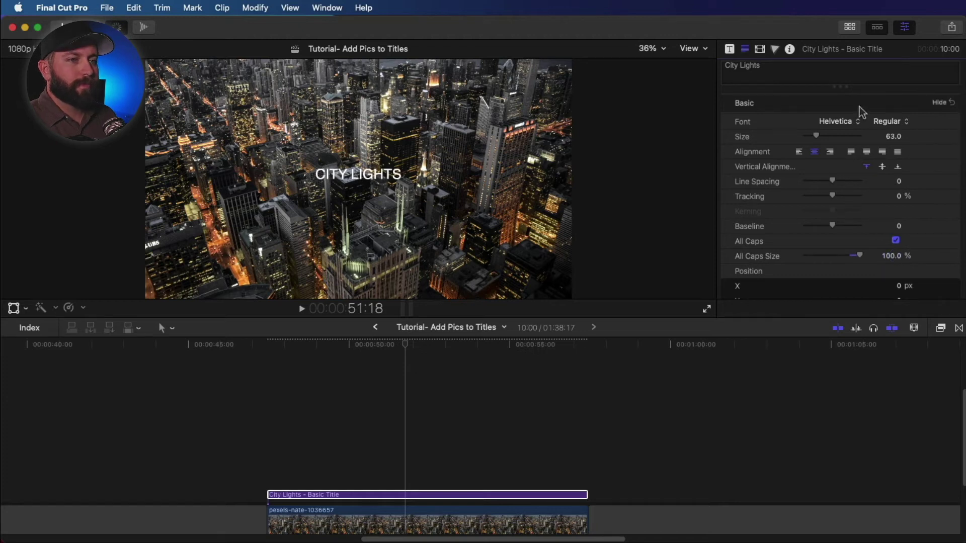
# Step: Set the font to Flatbush Bold at size 525 and move the text lower in the frame
pyautogui.click(836, 121)
pyautogui.scroll(10, 851, 353)
pyautogui.click(851, 479)
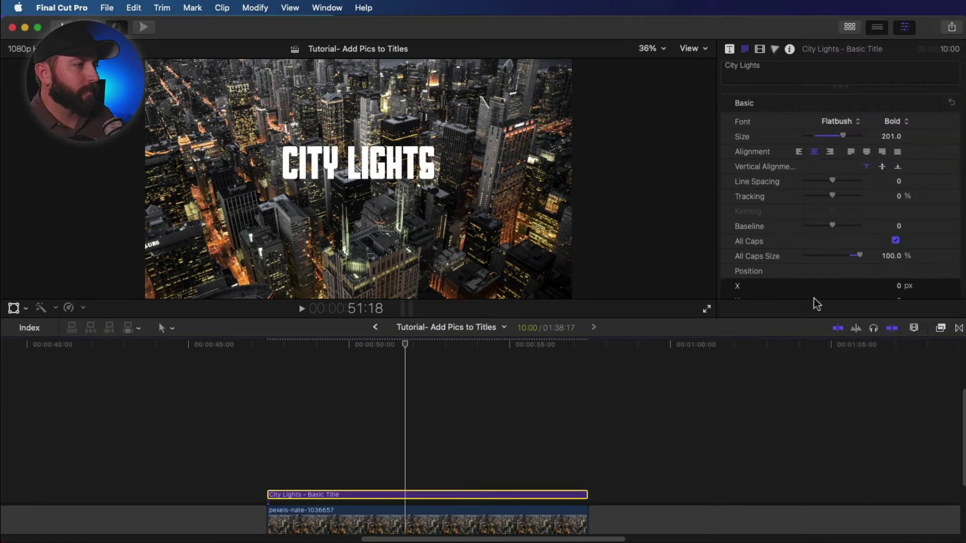
pyautogui.moveTo(892, 137)
pyautogui.mouseDown()
pyautogui.moveTo(930, 134)
pyautogui.moveTo(886, 153)
pyautogui.mouseUp()
pyautogui.moveTo(424, 161); pyautogui.dragTo(425, 204)
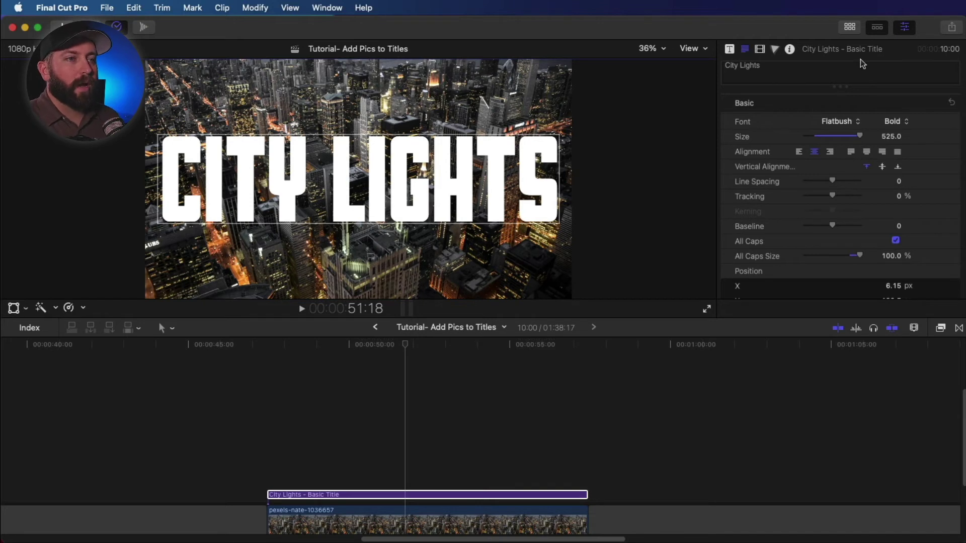
pyautogui.scroll(3, 879, 112)
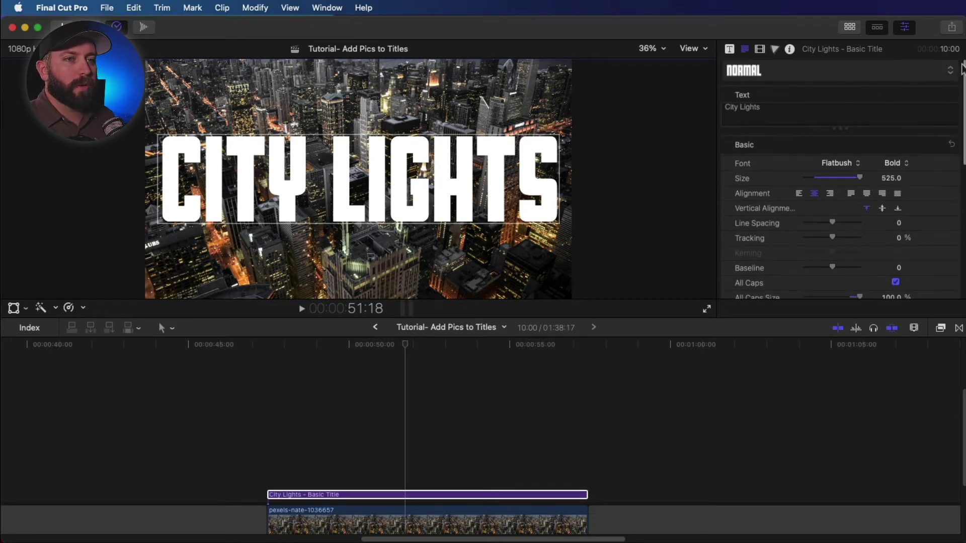
# Step: Set the City Lights title's Blend Mode to Stencil Alpha in the Video inspector
pyautogui.click(759, 50)
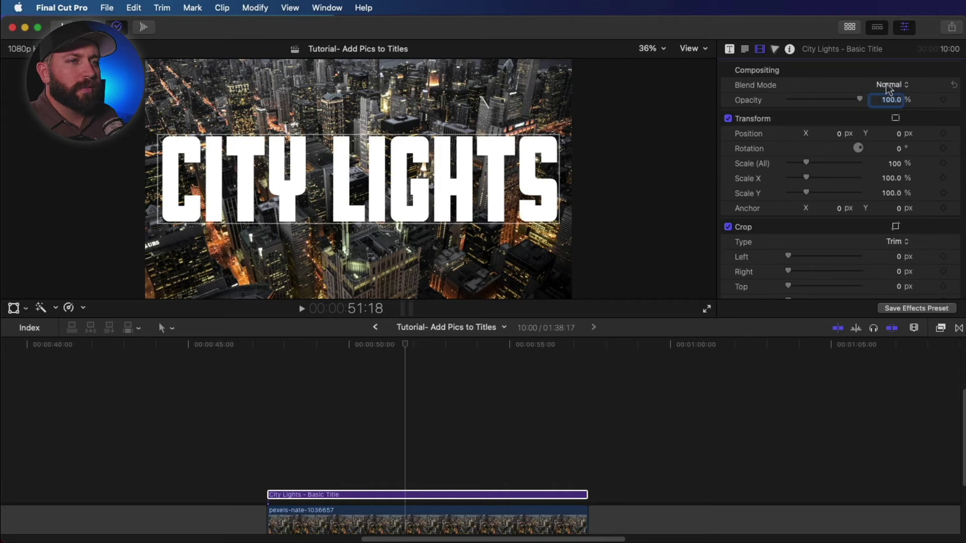
pyautogui.click(886, 84)
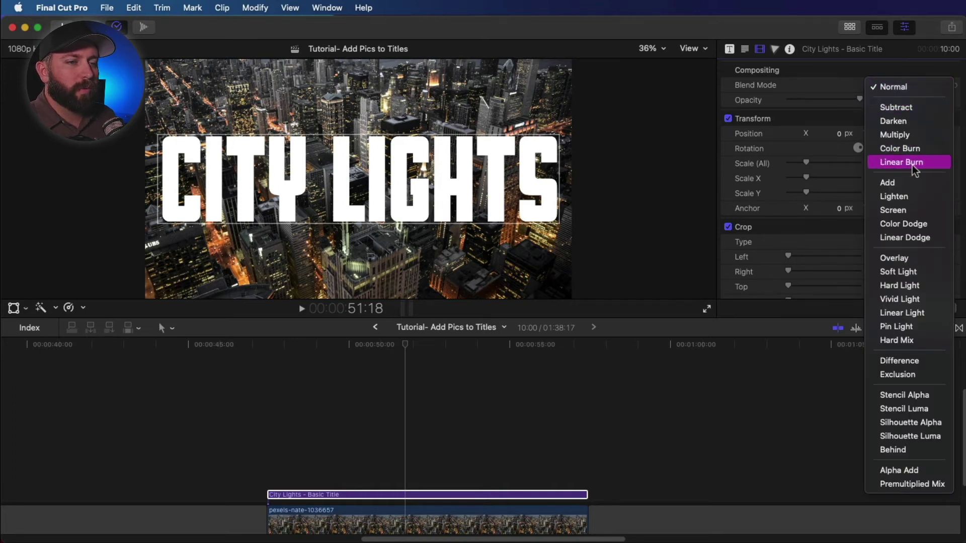
pyautogui.click(926, 397)
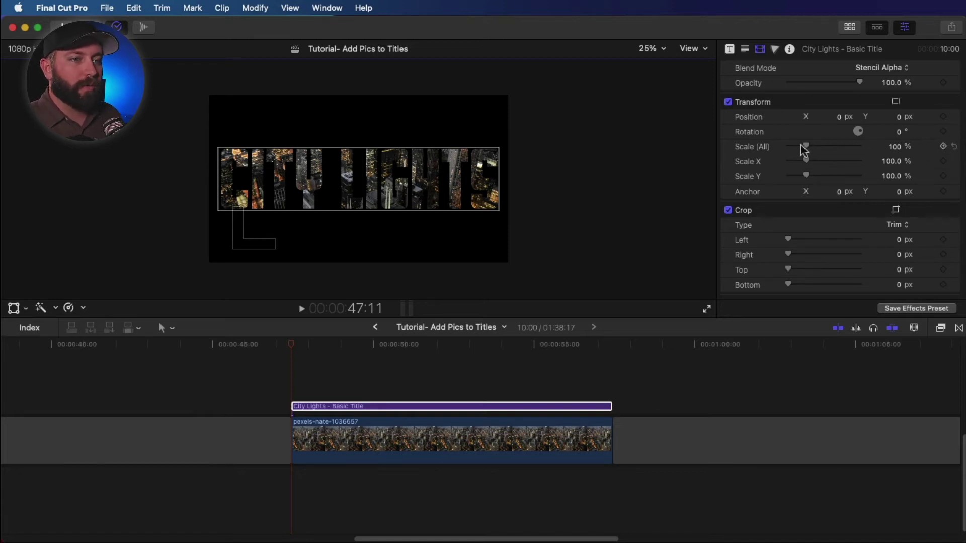
# Step: Scale the title to 260% and keyframe Position X from 3301.3 at the start to -3313.6 at the end
pyautogui.moveTo(806, 145); pyautogui.dragTo(837, 150)
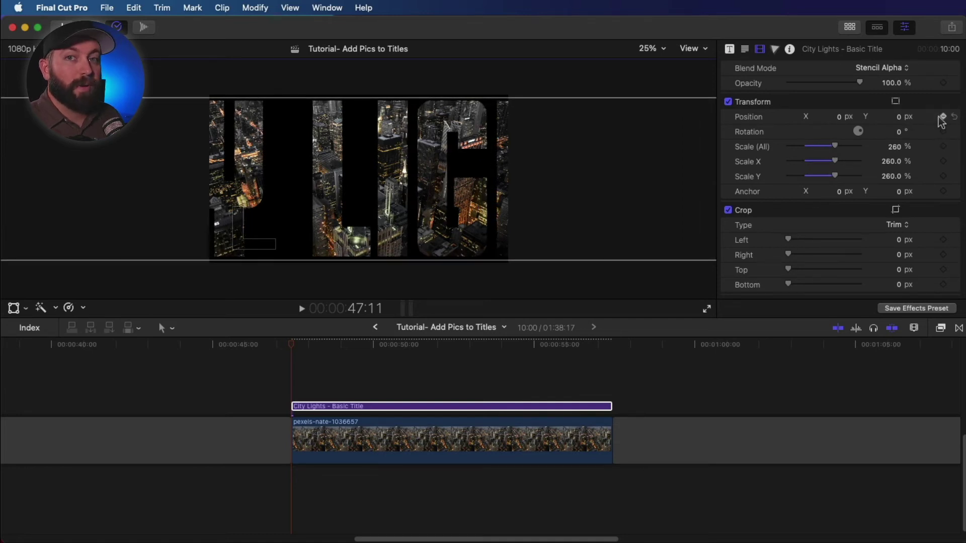
pyautogui.moveTo(837, 118); pyautogui.dragTo(957, 118)
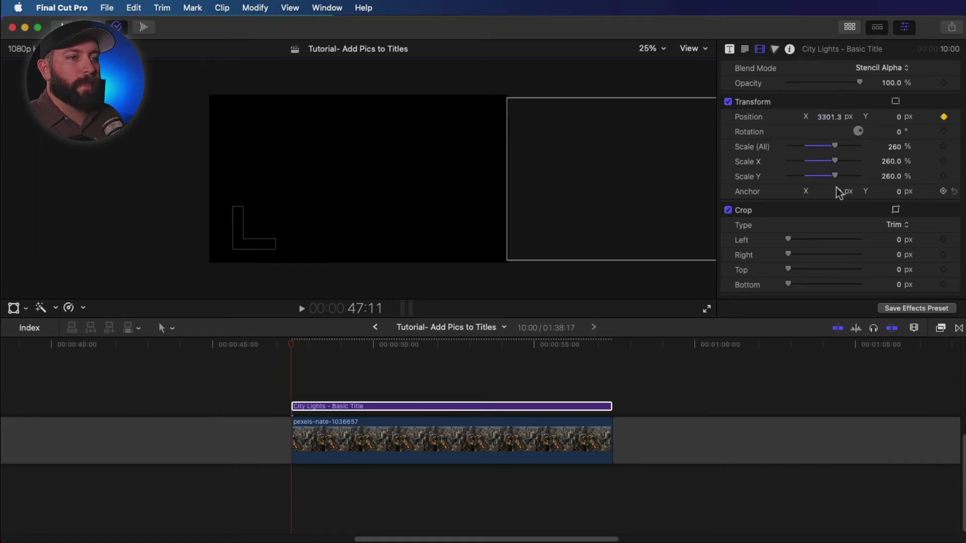
pyautogui.click(605, 359)
pyautogui.click(603, 406)
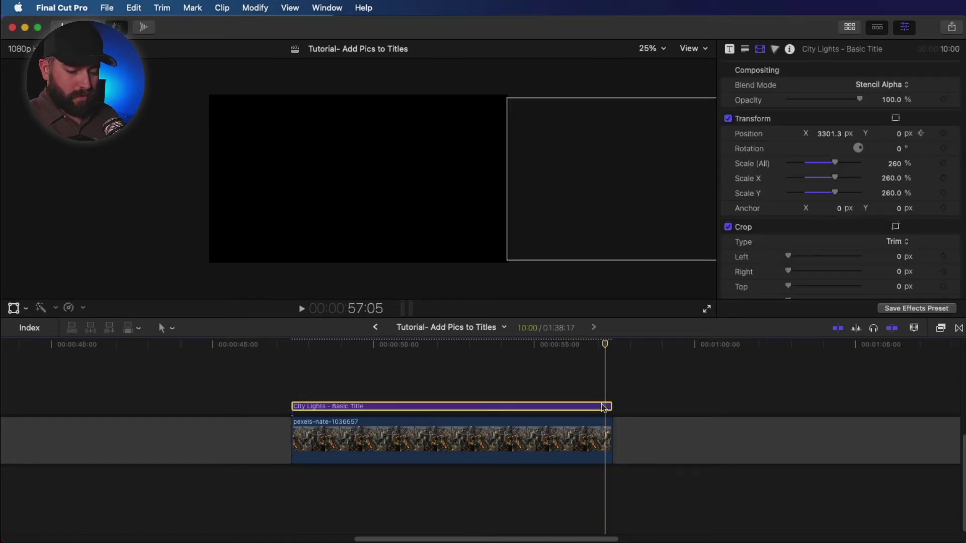
pyautogui.press('Right')
pyautogui.press('Right')
pyautogui.press('Right')
pyautogui.press('Right')
pyautogui.press('Right')
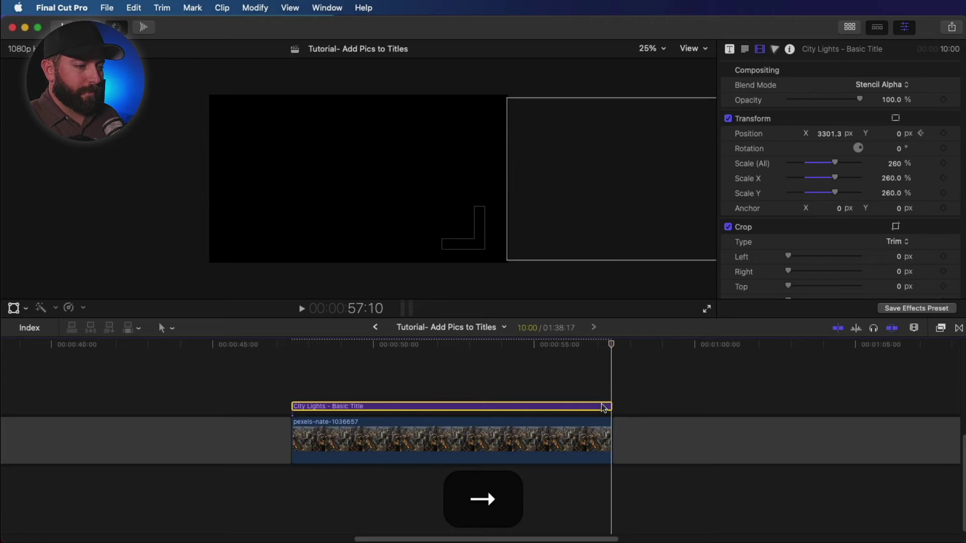
pyautogui.press('Left')
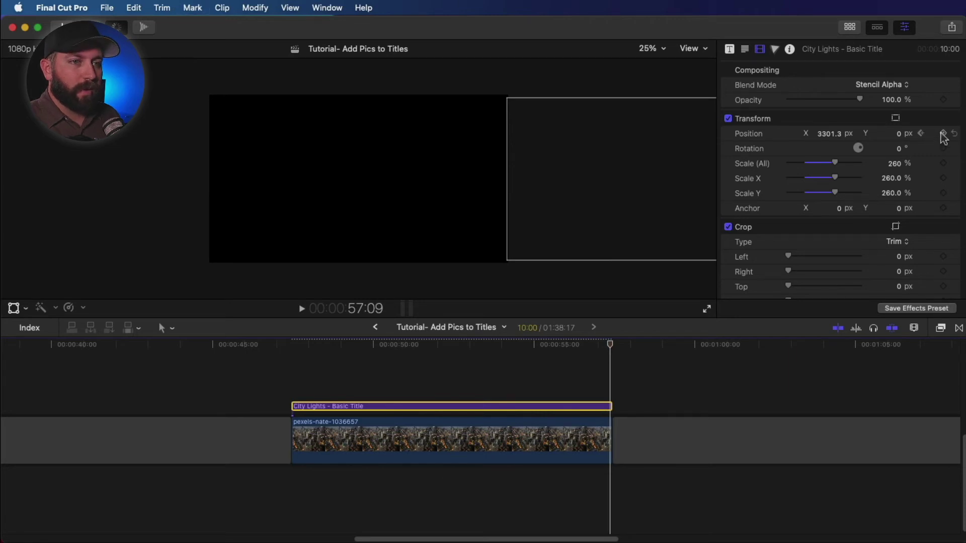
pyautogui.moveTo(830, 134)
pyautogui.mouseDown()
pyautogui.moveTo(808, 135)
pyautogui.moveTo(825, 135)
pyautogui.mouseUp()
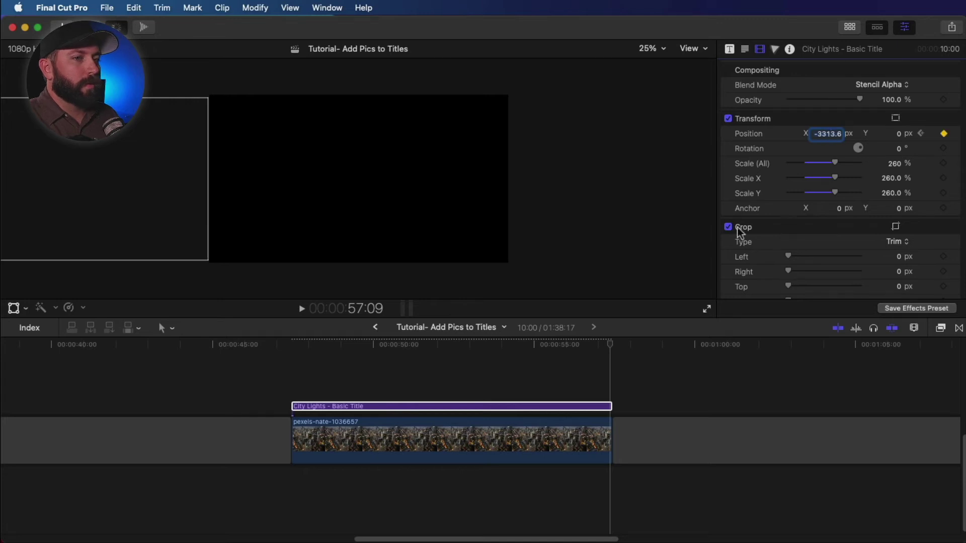
# Step: Play back the sliding title animation from its start
pyautogui.click(295, 382)
pyautogui.press('space')
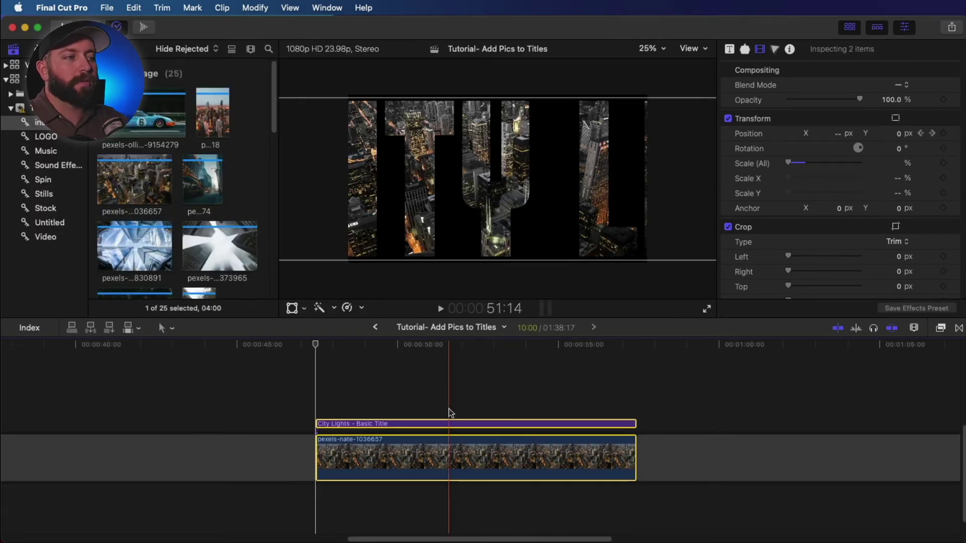
pyautogui.rightClick(451, 443)
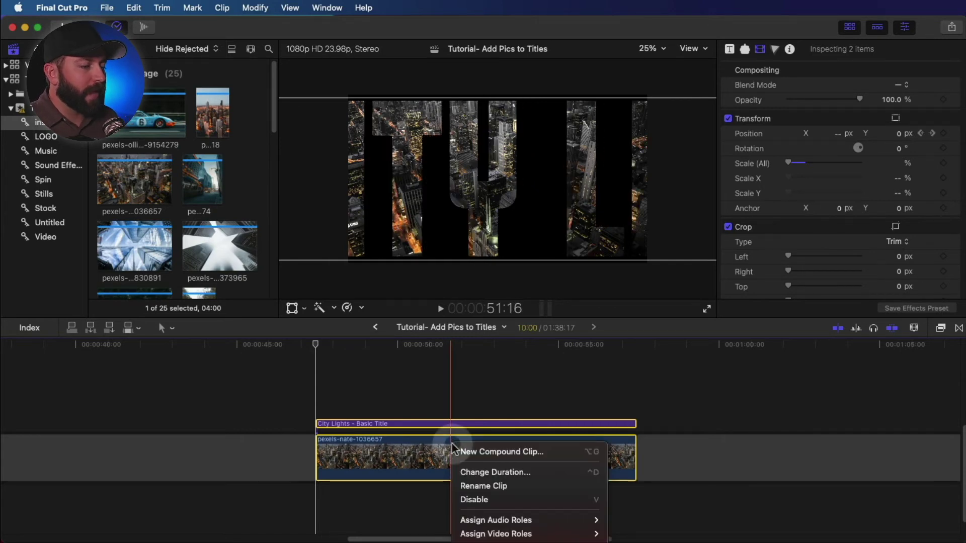
# Step: Make a compound clip named 'Miami Vice', lift it above the storyline, and drag in the skyscraper photo
pyautogui.click(506, 455)
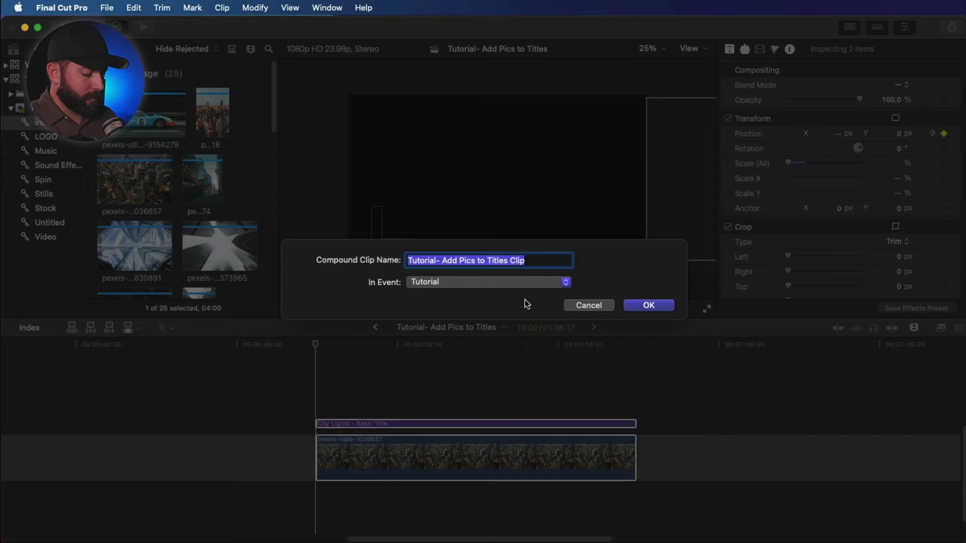
pyautogui.write('Miami Vic')
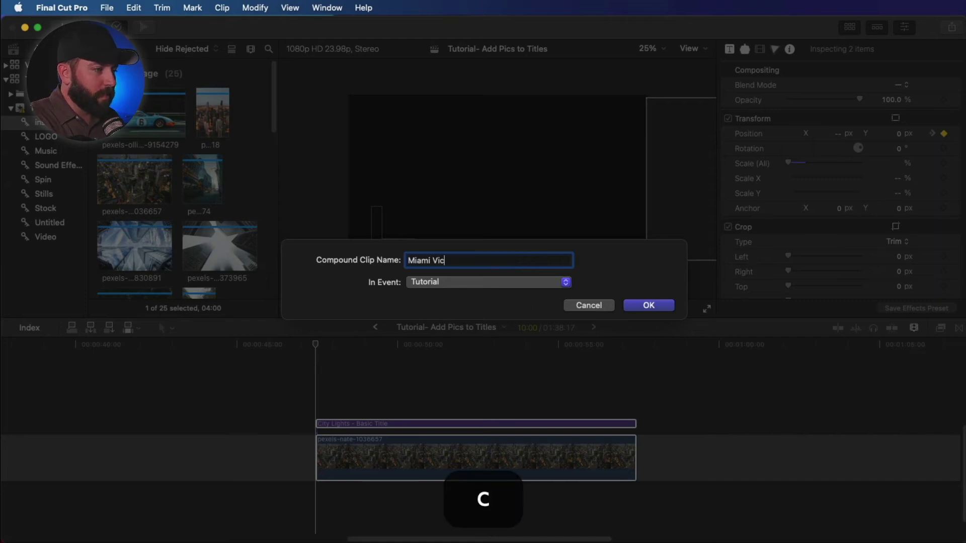
pyautogui.write('e')
pyautogui.press('Return')
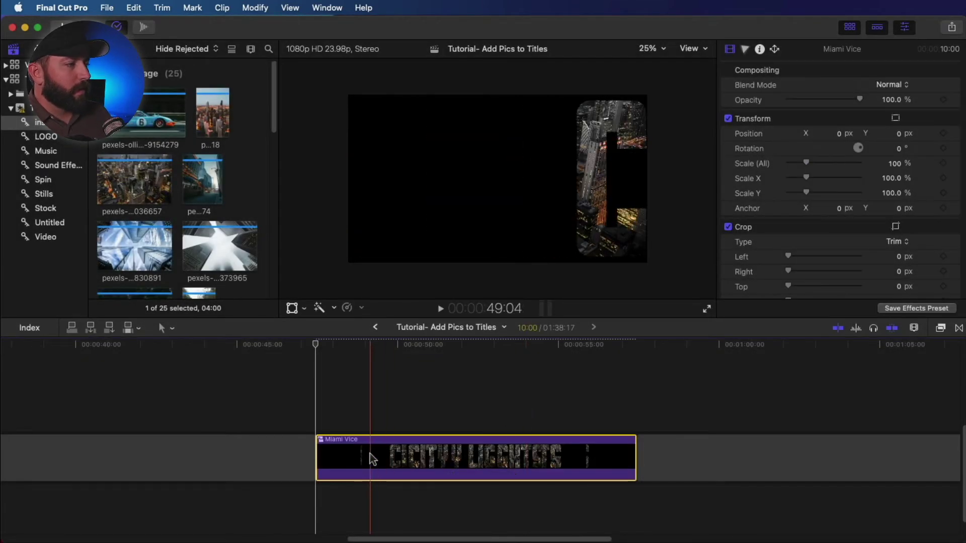
pyautogui.press('alt+super+Up')
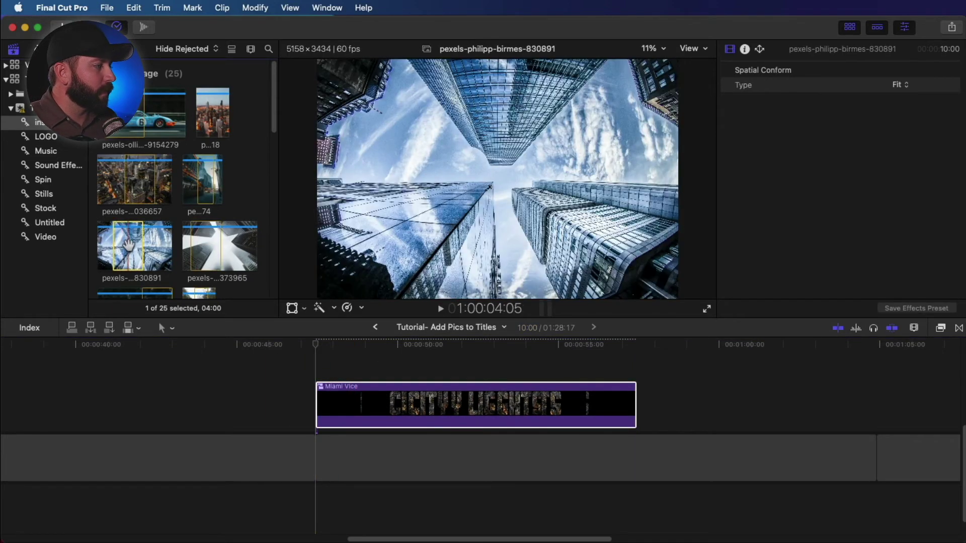
pyautogui.moveTo(129, 245); pyautogui.dragTo(335, 462)
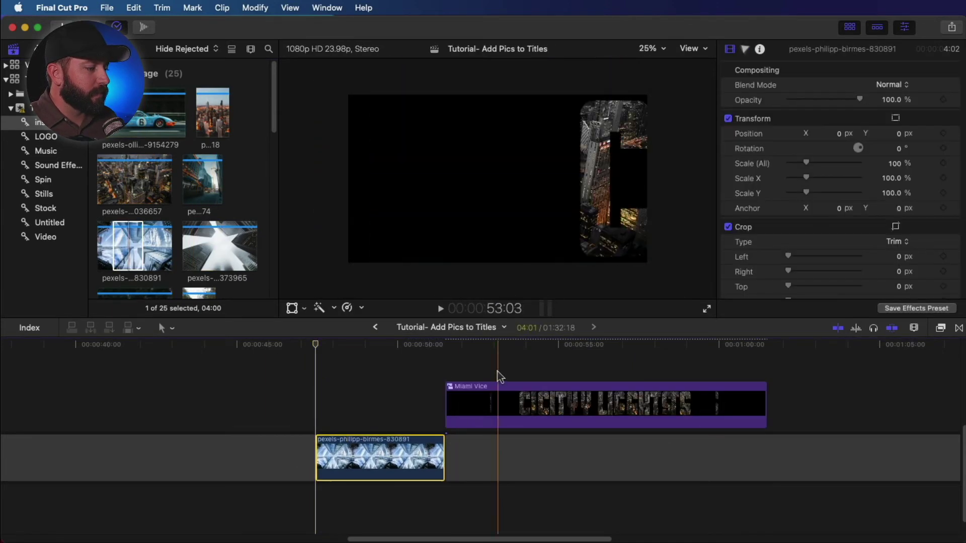
# Step: Drop the skyscraper photo into the gap under Miami Vice and extend it to the title's length
pyautogui.moveTo(516, 394); pyautogui.dragTo(386, 394)
pyautogui.moveTo(444, 448); pyautogui.dragTo(629, 448)
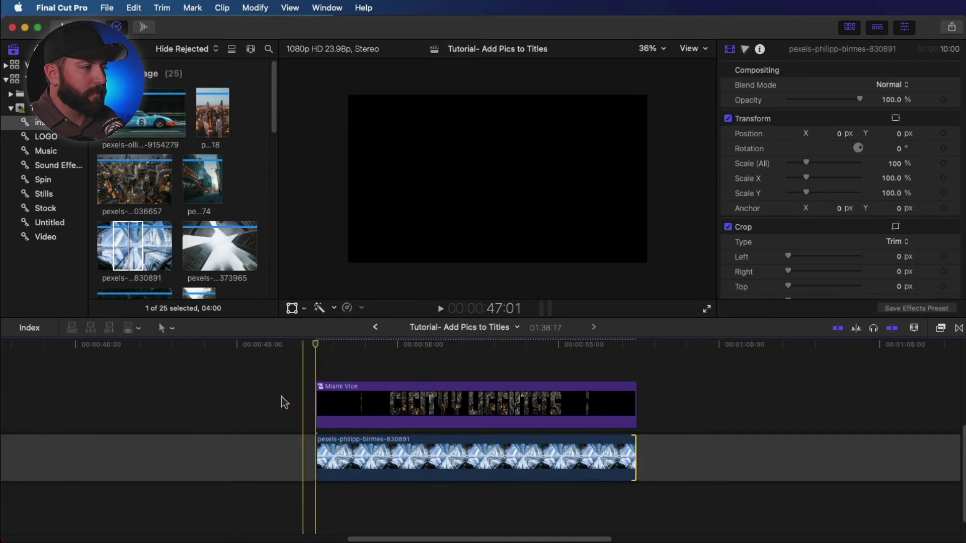
pyautogui.click(411, 457)
# Step: Set the photo's Spatial Conform Type to Fill and play back the layered title
pyautogui.scroll(-3, 855, 287)
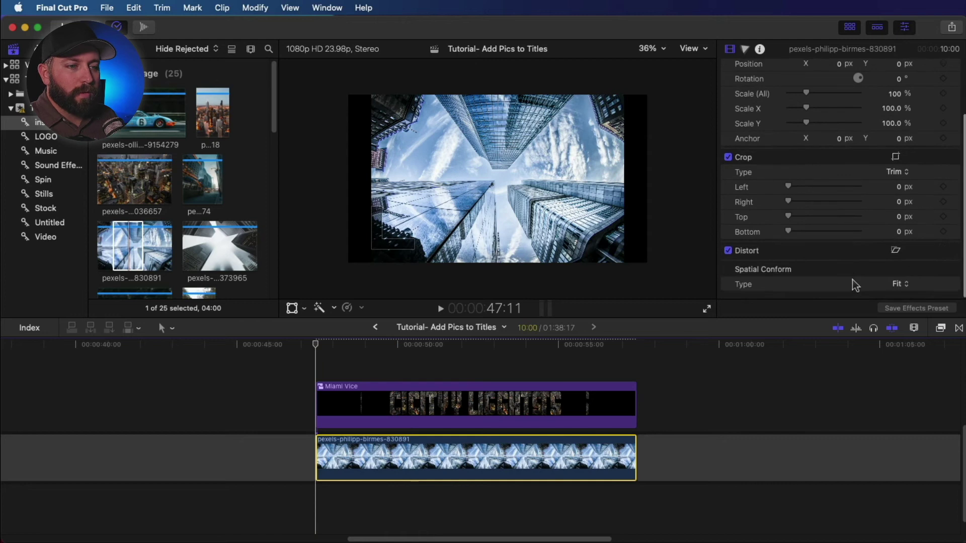
pyautogui.click(899, 285)
pyautogui.click(901, 300)
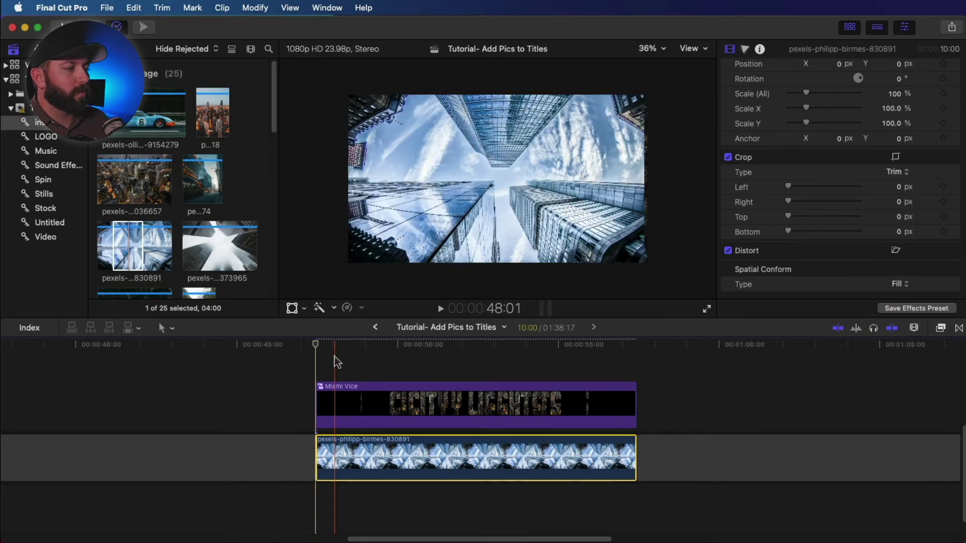
pyautogui.press('space')
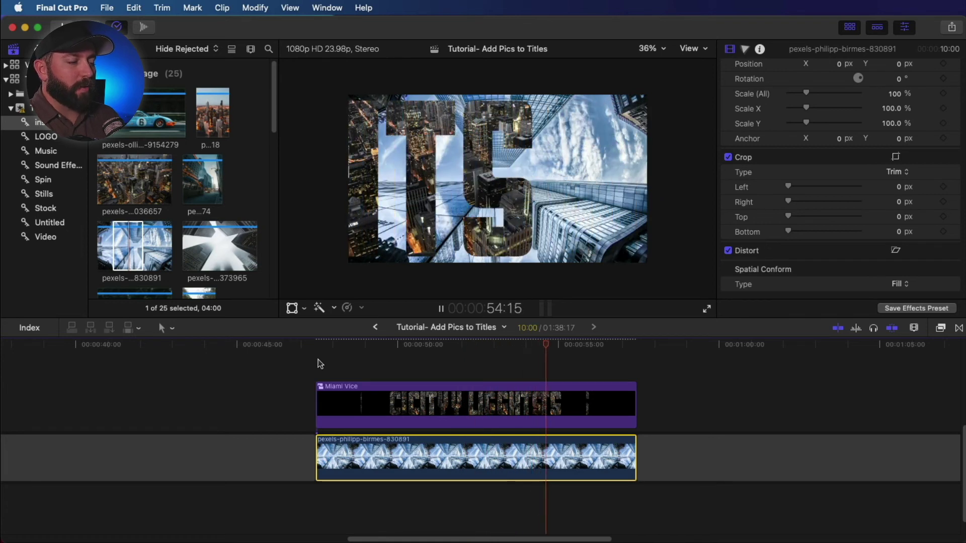
pyautogui.click(445, 412)
# Step: Inside Miami Vice, replace the night city photo with pexels-burst-373965 from its start
pyautogui.doubleClick(445, 412)
pyautogui.click(245, 441)
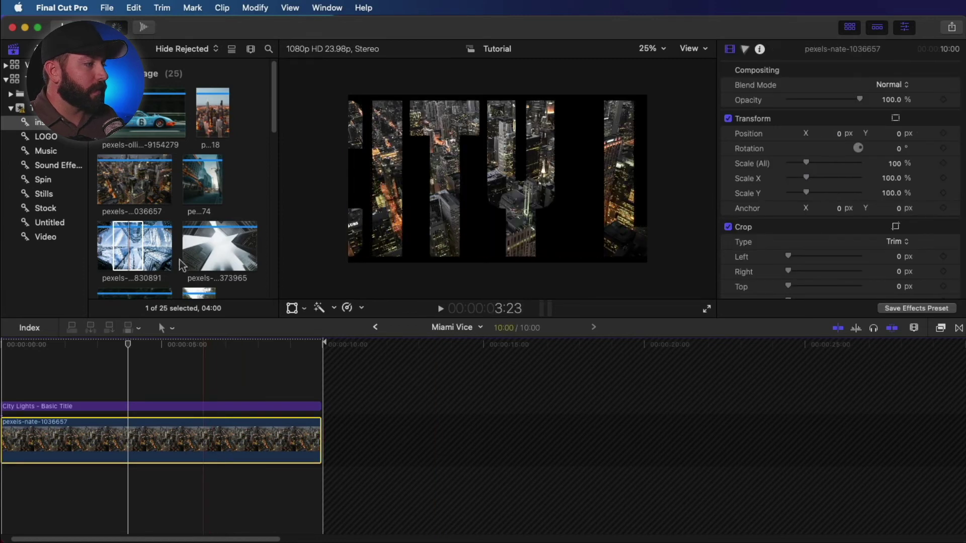
pyautogui.moveTo(206, 278); pyautogui.dragTo(31, 452)
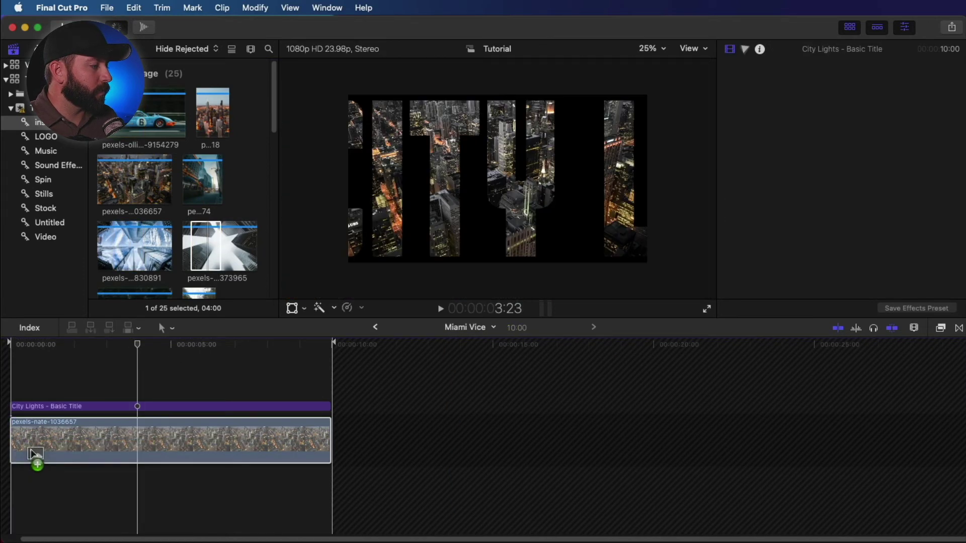
pyautogui.moveTo(156, 455); pyautogui.dragTo(156, 456)
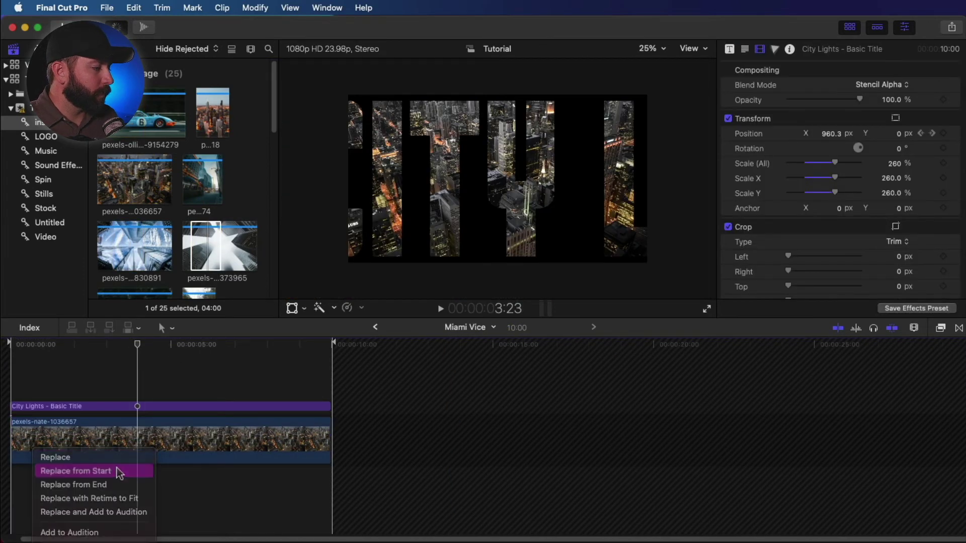
pyautogui.click(119, 469)
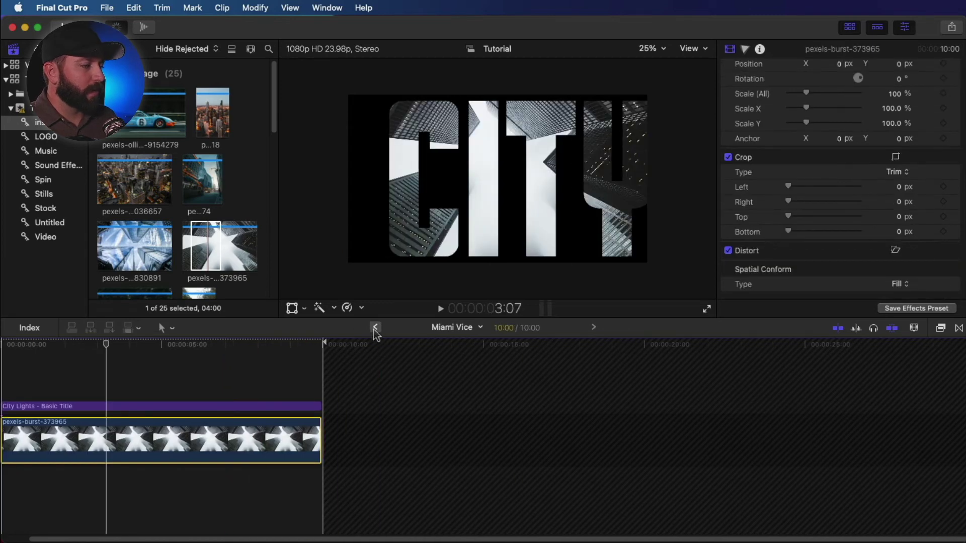
# Step: Return to the main project and play back the updated title
pyautogui.click(374, 327)
pyautogui.press('space')
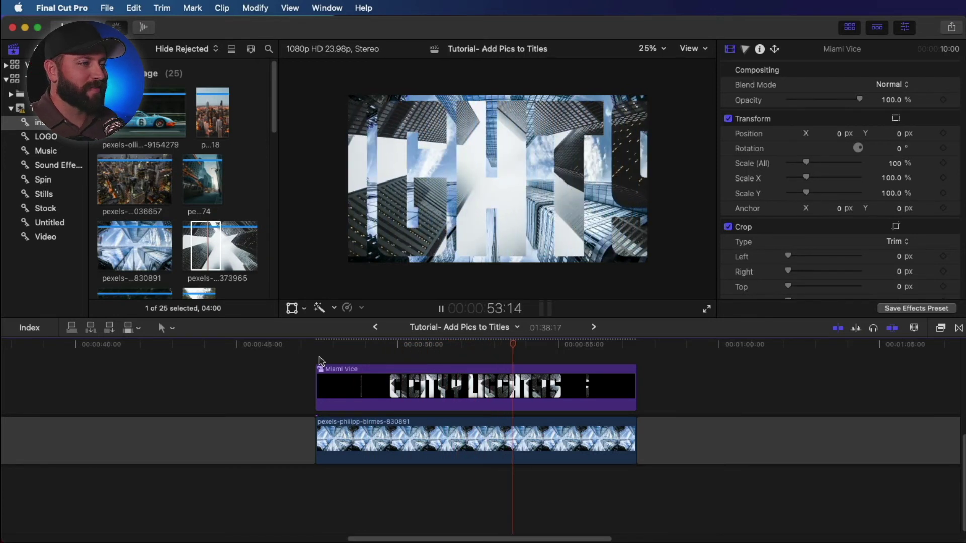
pyautogui.press('space')
pyautogui.press('super+5')
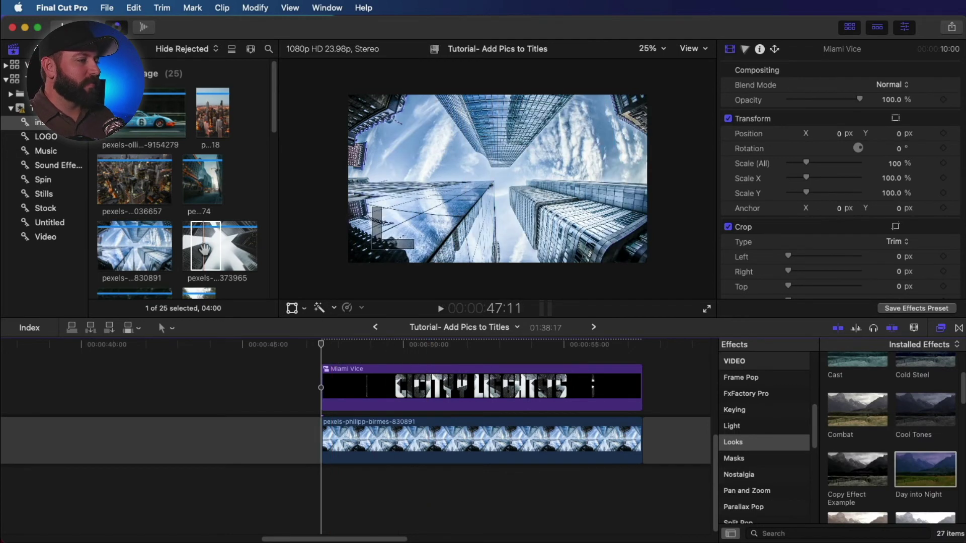
# Step: Insert pexels-burst-373965 under Miami Vice, trim it to match, and set Spatial Conform to Fill
pyautogui.moveTo(204, 249); pyautogui.dragTo(327, 455)
pyautogui.moveTo(595, 371); pyautogui.dragTo(464, 371)
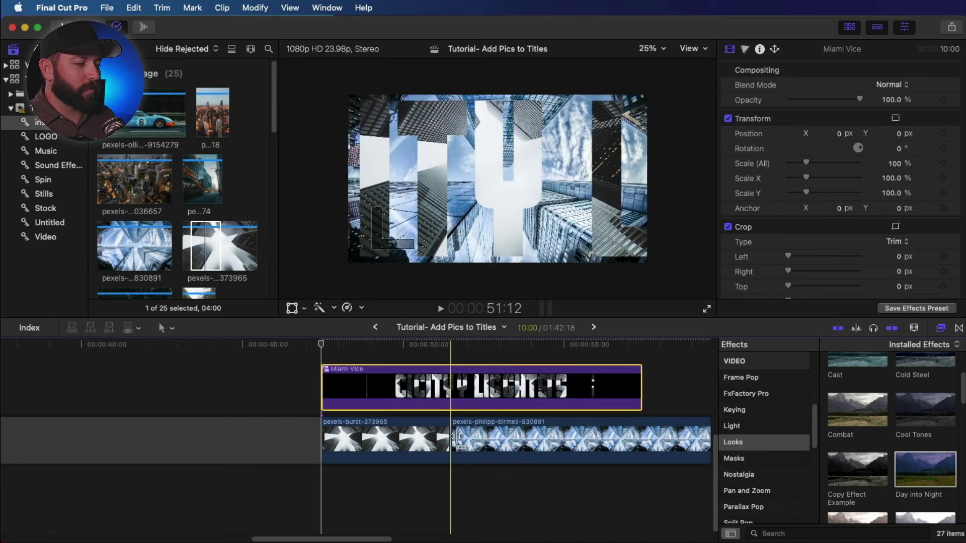
pyautogui.moveTo(445, 439); pyautogui.dragTo(640, 439)
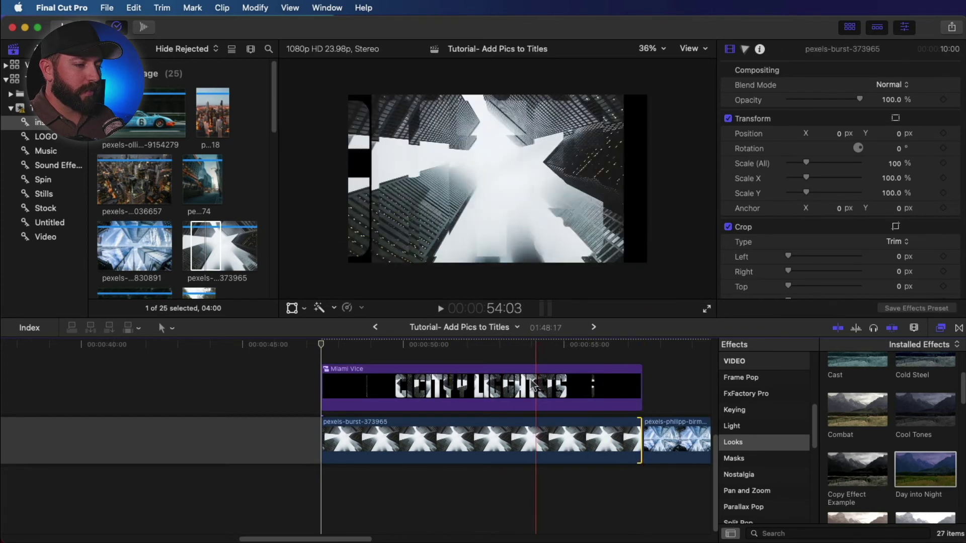
pyautogui.click(483, 441)
pyautogui.scroll(-4, 855, 226)
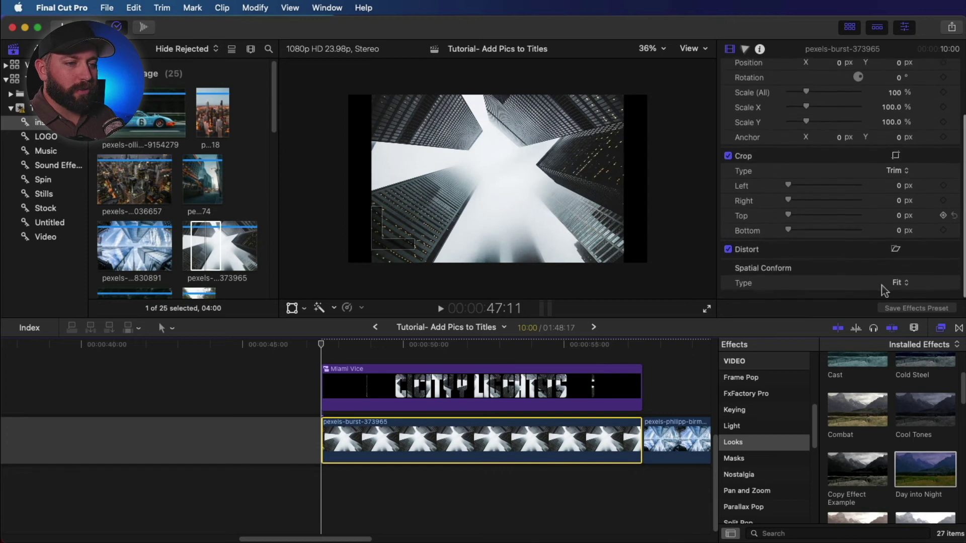
pyautogui.click(896, 284)
pyautogui.click(902, 300)
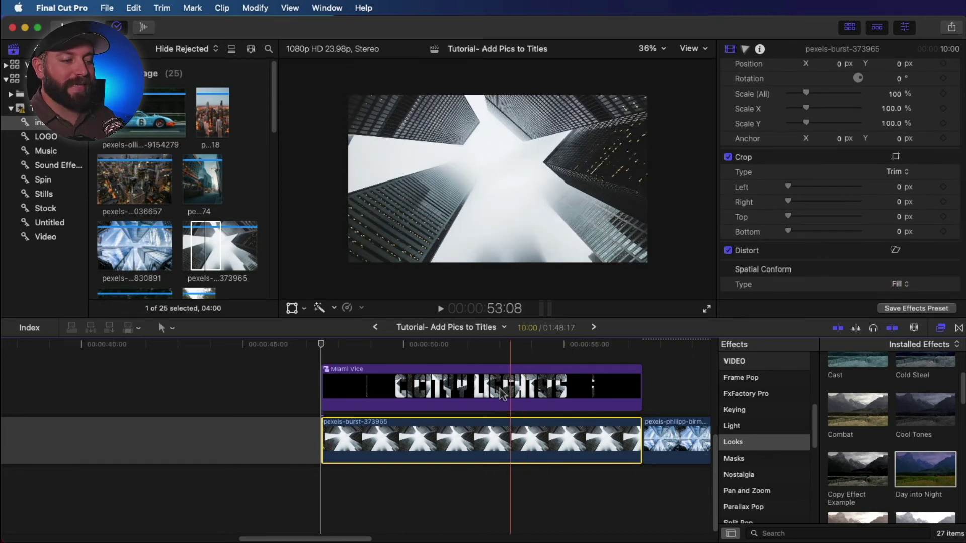
# Step: Apply the Day into Night look to the foggy photo and preview the result
pyautogui.click(919, 444)
pyautogui.moveTo(926, 473); pyautogui.dragTo(578, 450)
pyautogui.press('space')
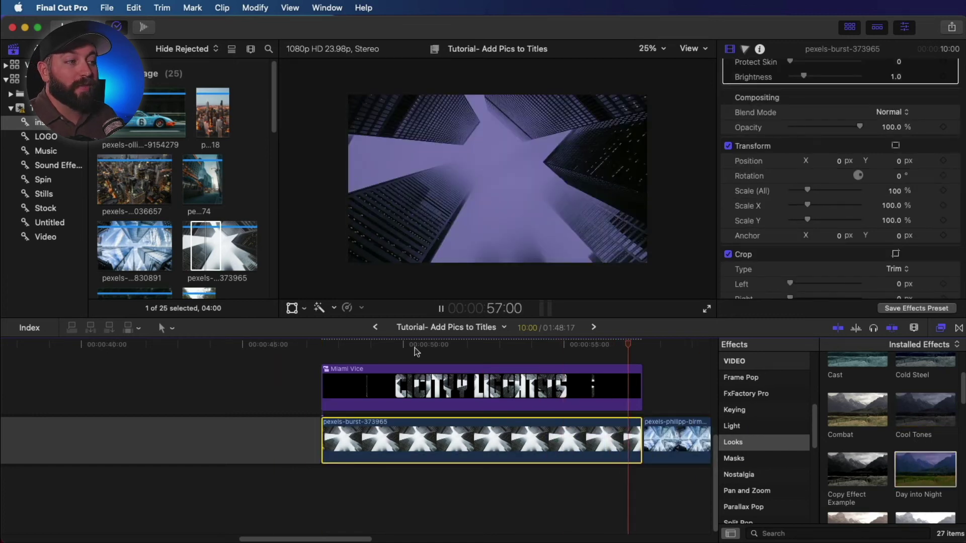
pyautogui.moveTo(539, 346); pyautogui.dragTo(582, 347)
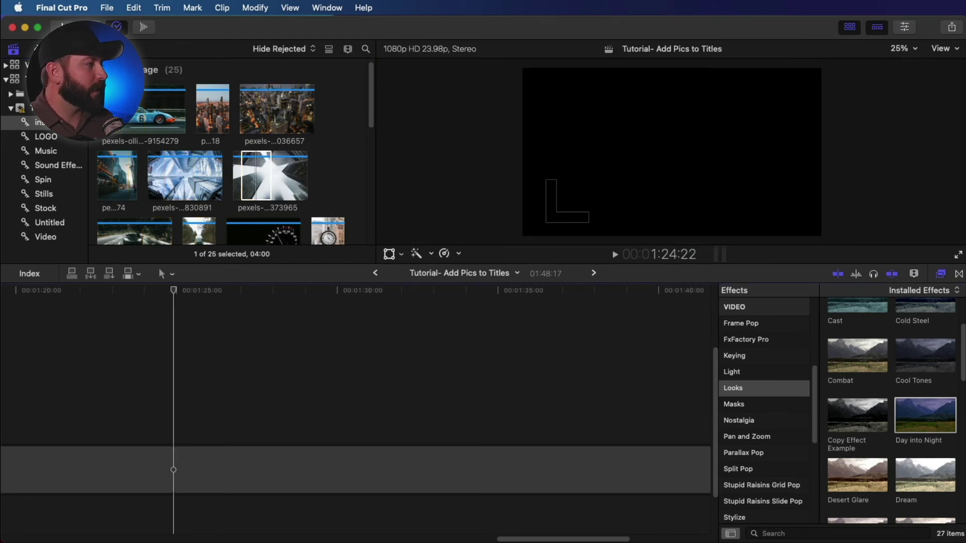
# Step: Add a Basic Title reading CITY in Futura Bold, size 685, nudged slightly into place
pyautogui.click(38, 49)
pyautogui.click(319, 114)
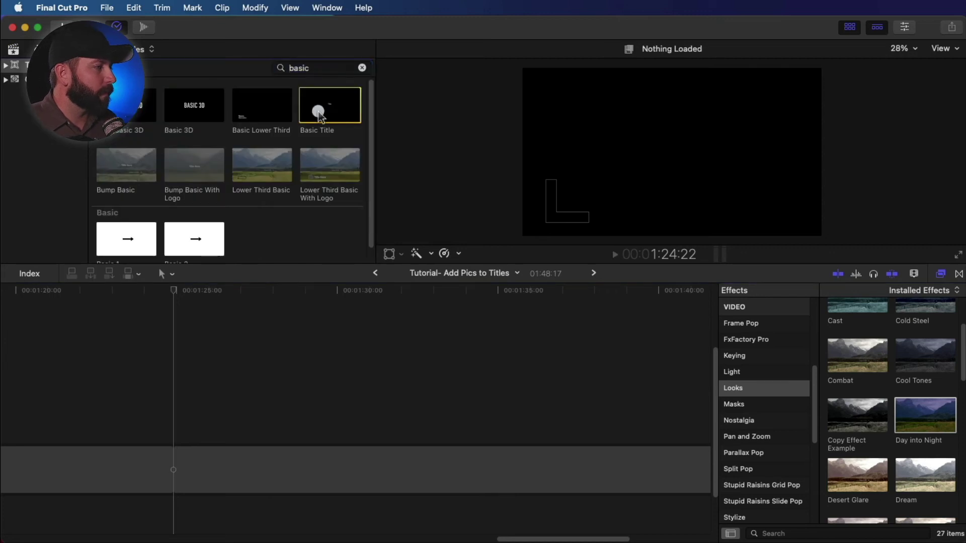
pyautogui.moveTo(329, 117); pyautogui.dragTo(185, 436)
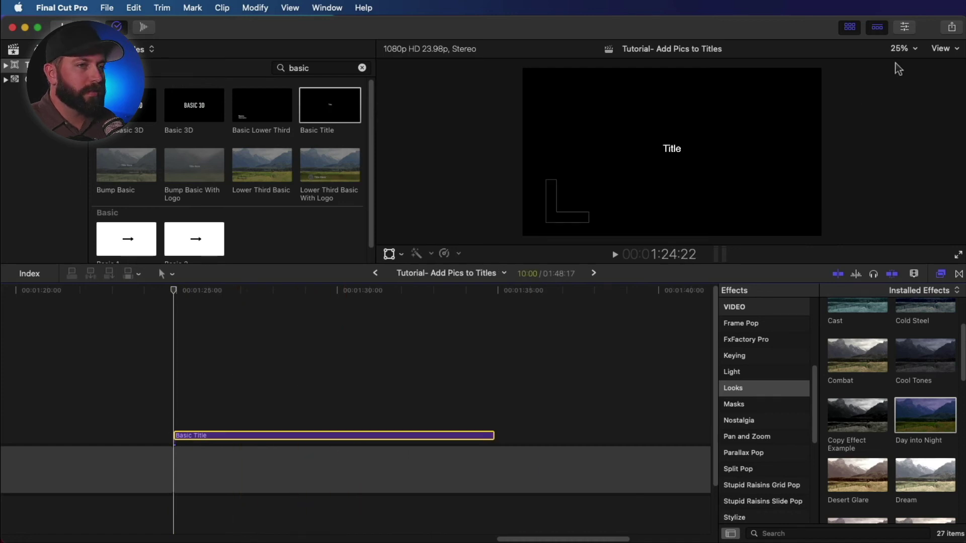
pyautogui.click(907, 30)
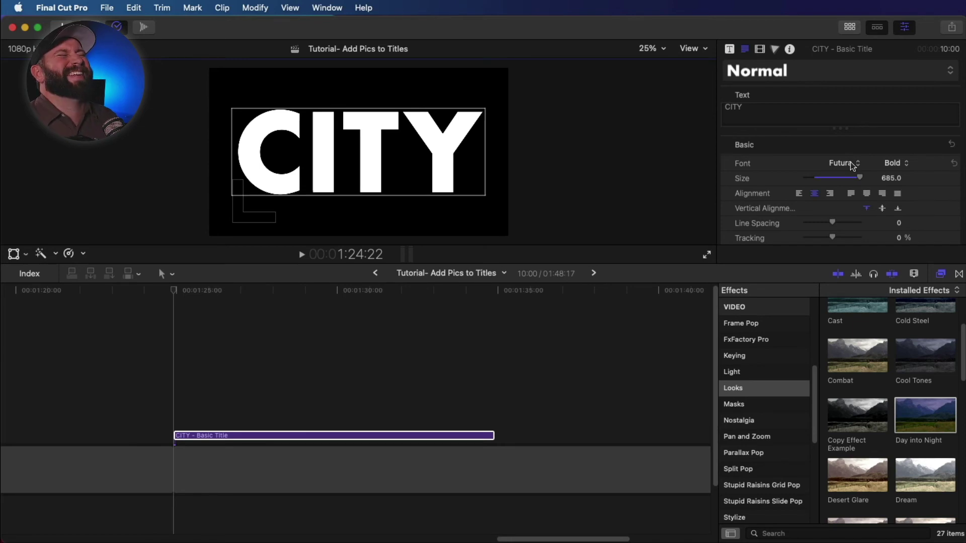
pyautogui.moveTo(366, 168); pyautogui.dragTo(365, 151)
pyautogui.click(855, 28)
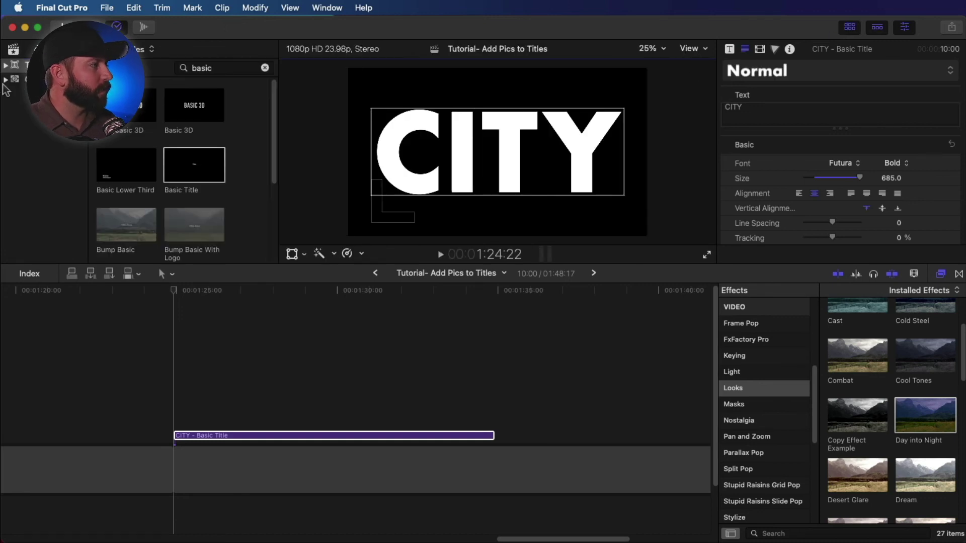
# Step: Stack the city photos with the CITY title and trim them to 4 seconds
pyautogui.click(14, 52)
pyautogui.moveTo(193, 145); pyautogui.dragTo(176, 442)
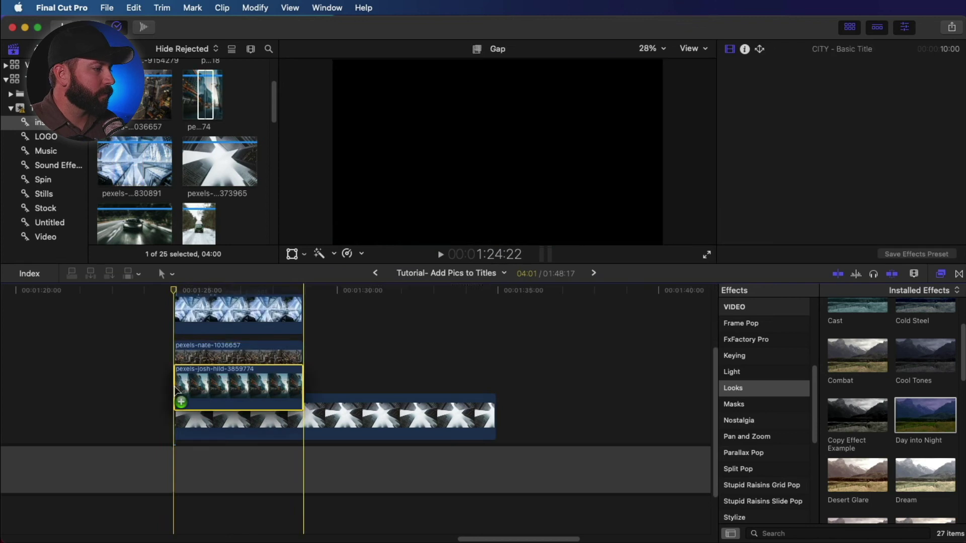
pyautogui.moveTo(495, 430); pyautogui.dragTo(299, 430)
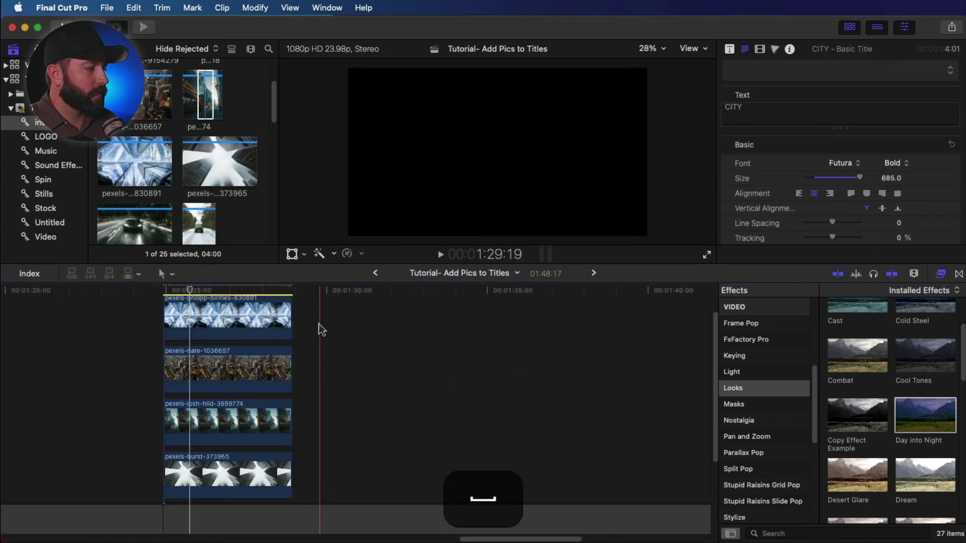
# Step: Set Spatial Conform Type to Fill on all four photos
pyautogui.moveTo(320, 325); pyautogui.dragTo(224, 474)
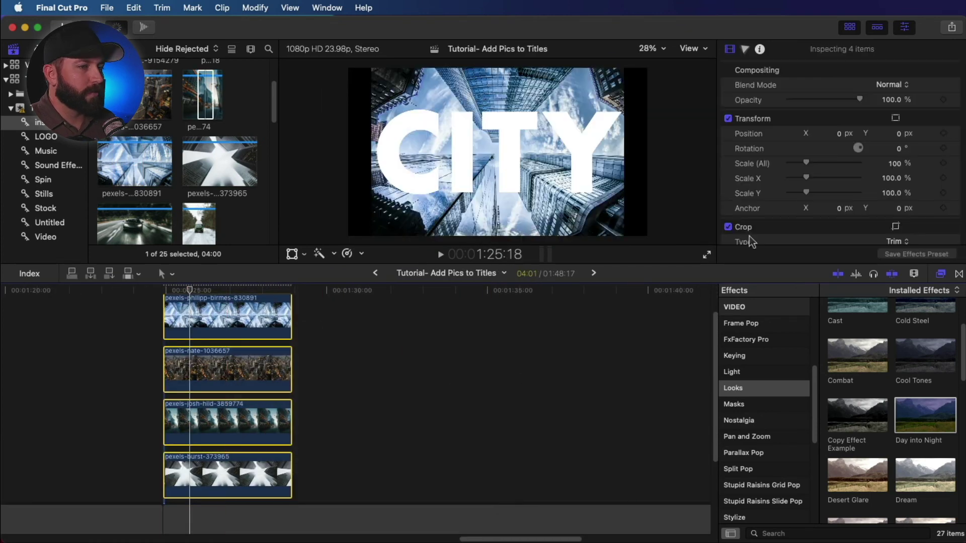
pyautogui.scroll(-5, 825, 233)
pyautogui.click(903, 231)
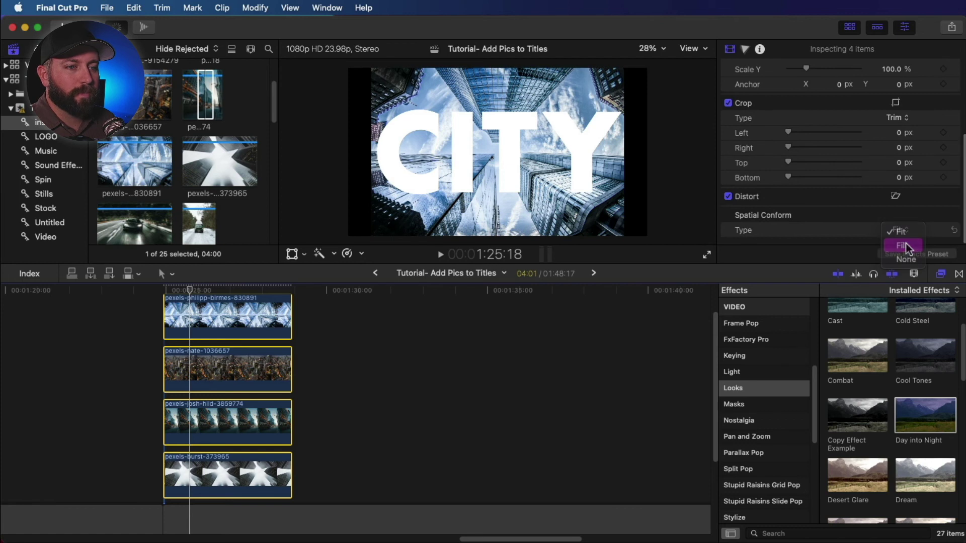
pyautogui.click(903, 246)
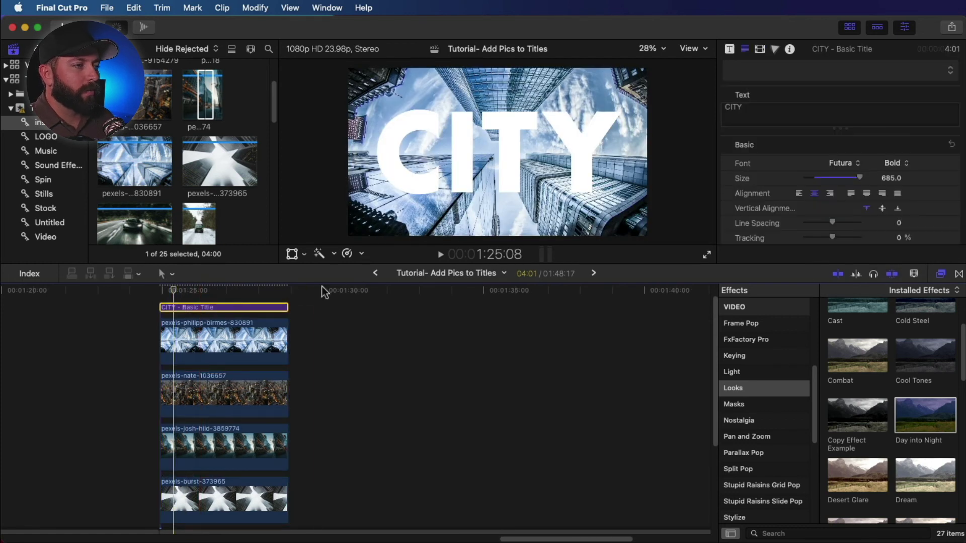
# Step: Set the CITY title's blend to Stencil Alpha and scale the pexels-philipp-birmes photo to 48%
pyautogui.click(759, 48)
pyautogui.click(892, 85)
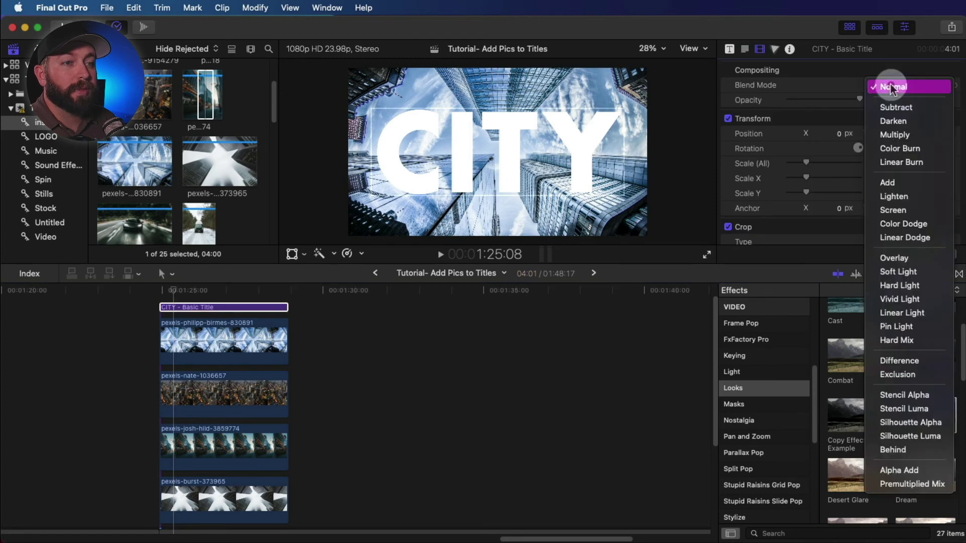
pyautogui.click(904, 394)
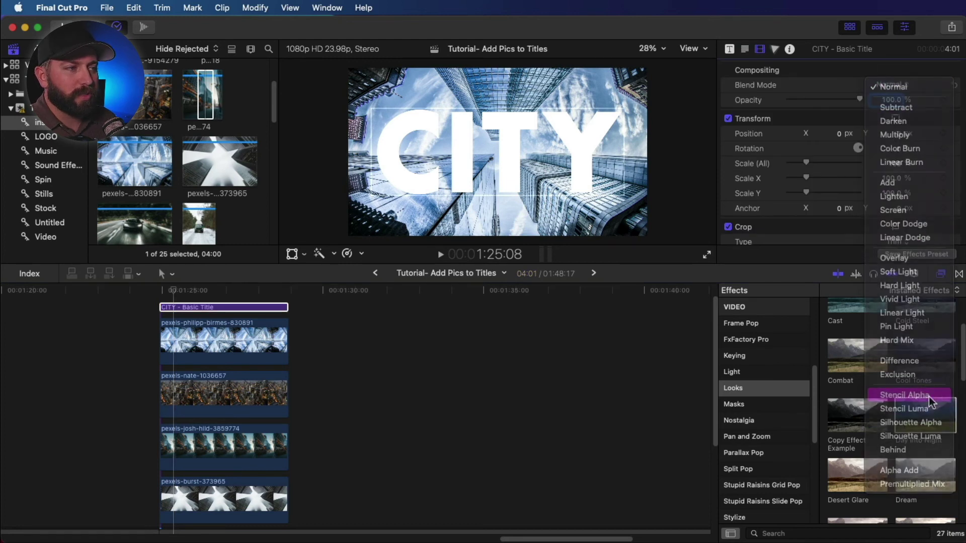
pyautogui.click(171, 336)
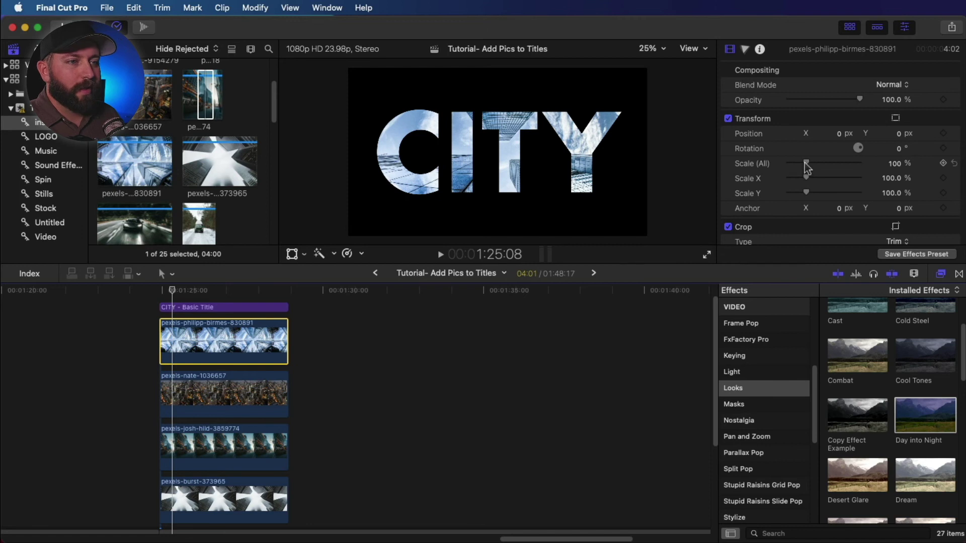
pyautogui.moveTo(806, 165); pyautogui.dragTo(794, 164)
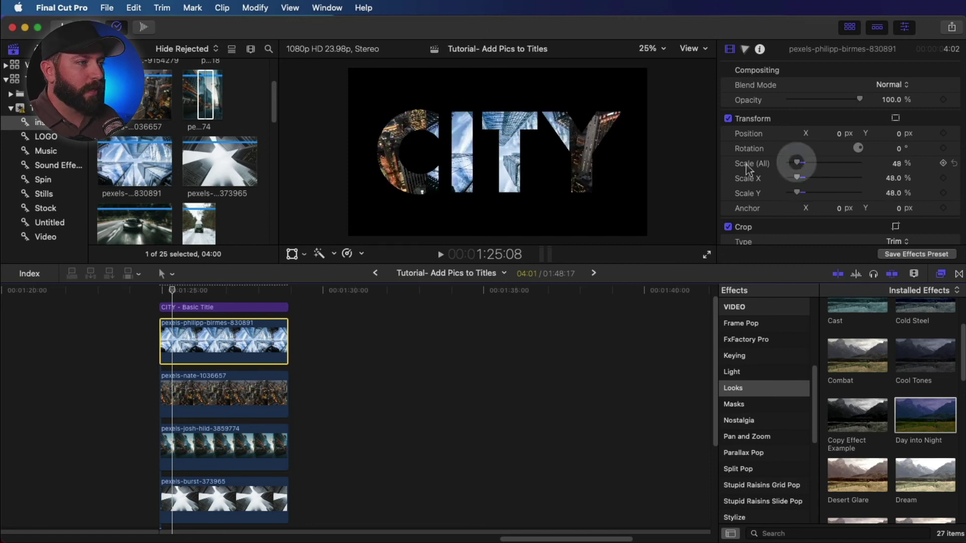
# Step: Move the first photo left into the C and crop its right side to fit the letter
pyautogui.click(292, 254)
pyautogui.moveTo(475, 185); pyautogui.dragTo(374, 191)
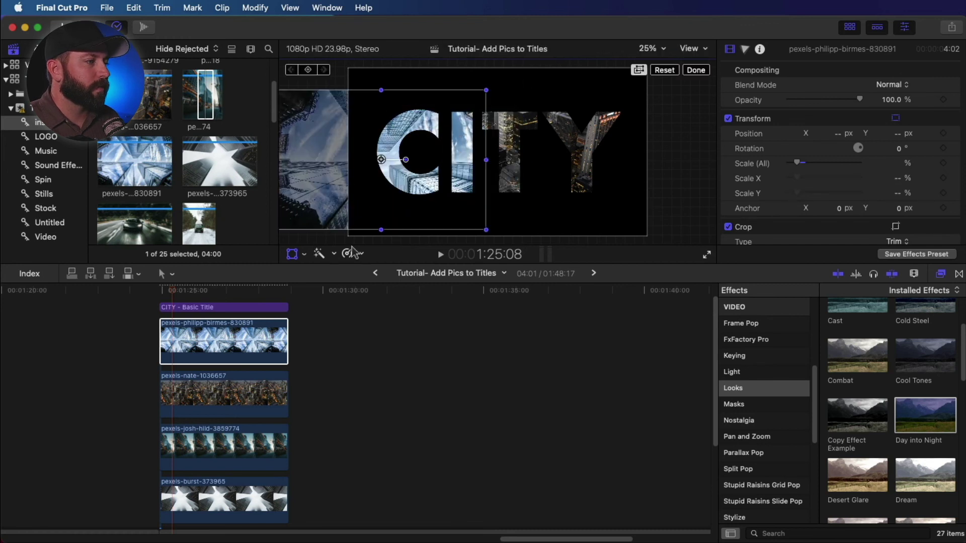
pyautogui.click(304, 254)
pyautogui.click(330, 284)
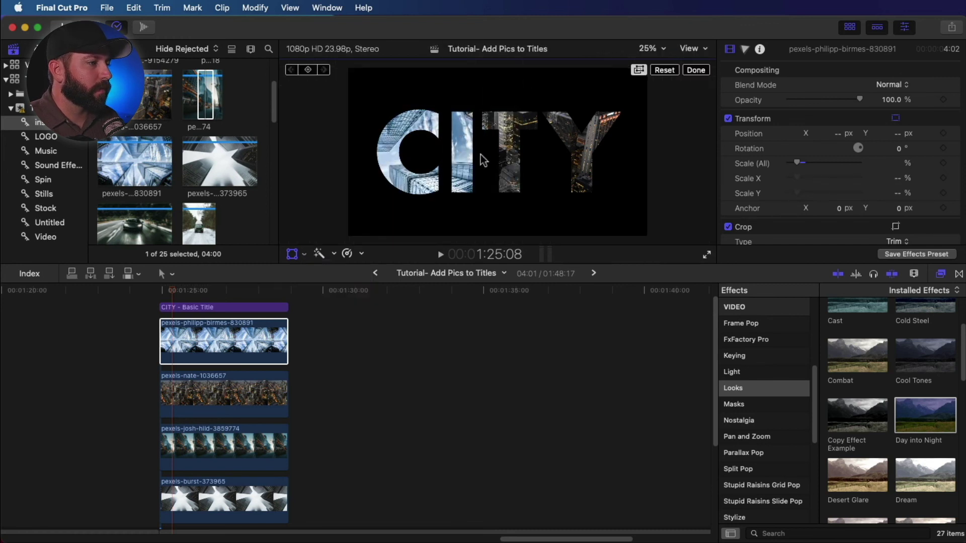
pyautogui.moveTo(470, 161); pyautogui.dragTo(445, 161)
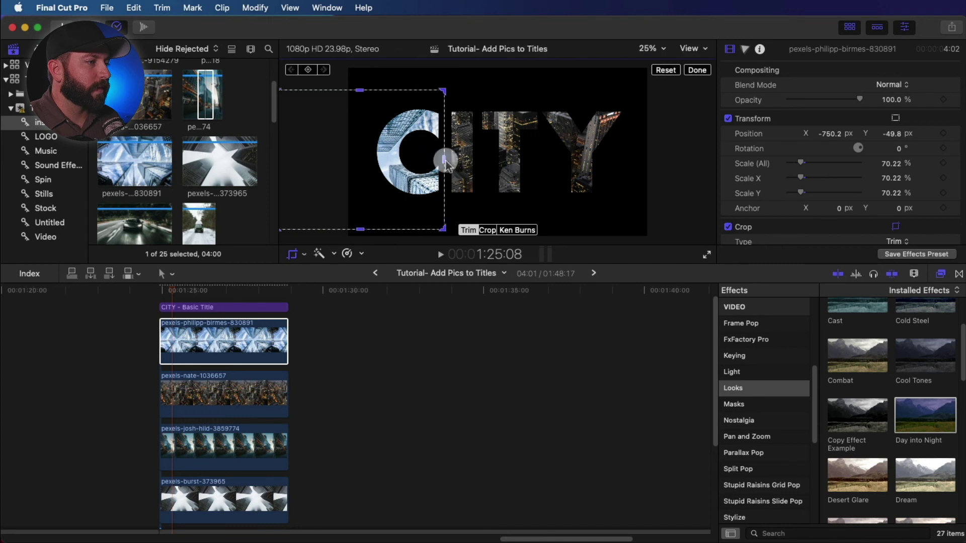
# Step: Scale and position the pexels-nate-1036657 photo over the I, cropping it so only the I shows it
pyautogui.click(204, 389)
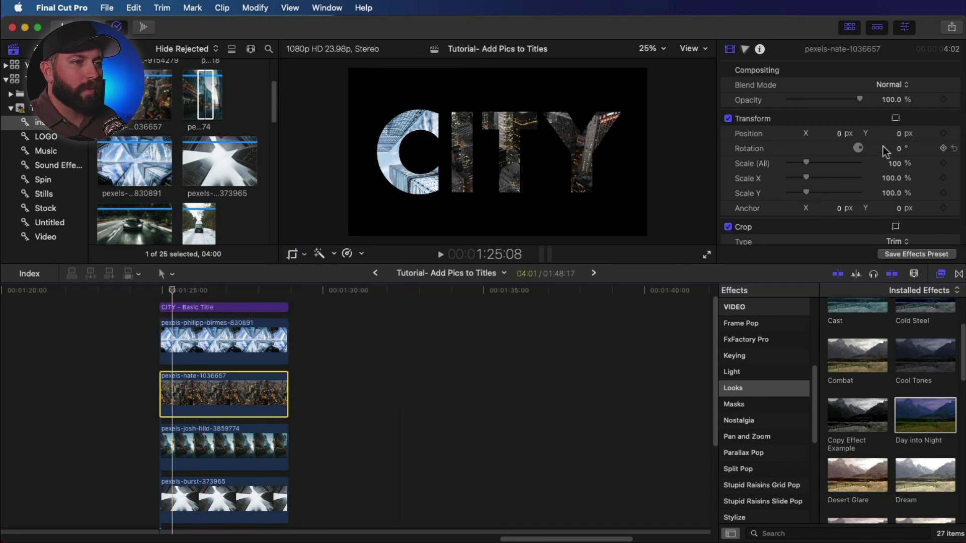
pyautogui.click(292, 254)
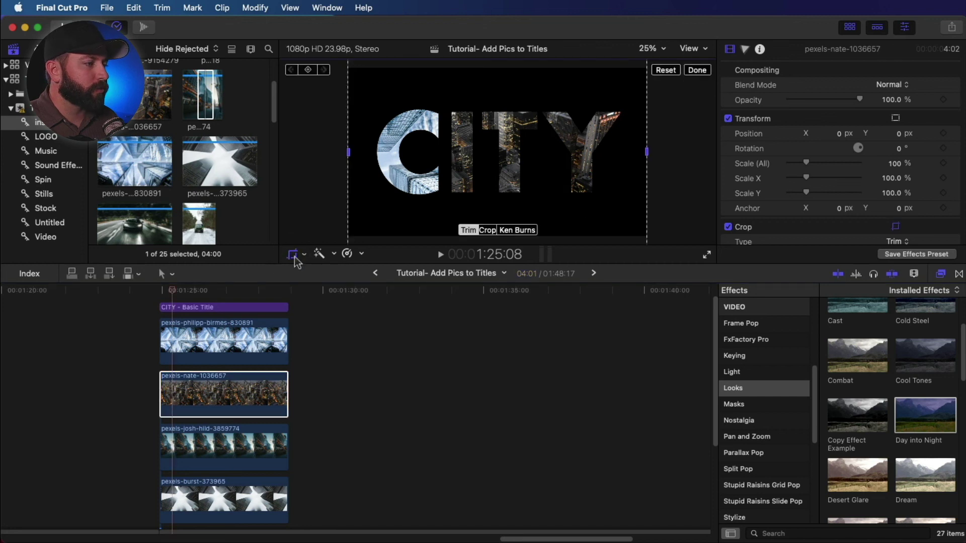
pyautogui.click(304, 255)
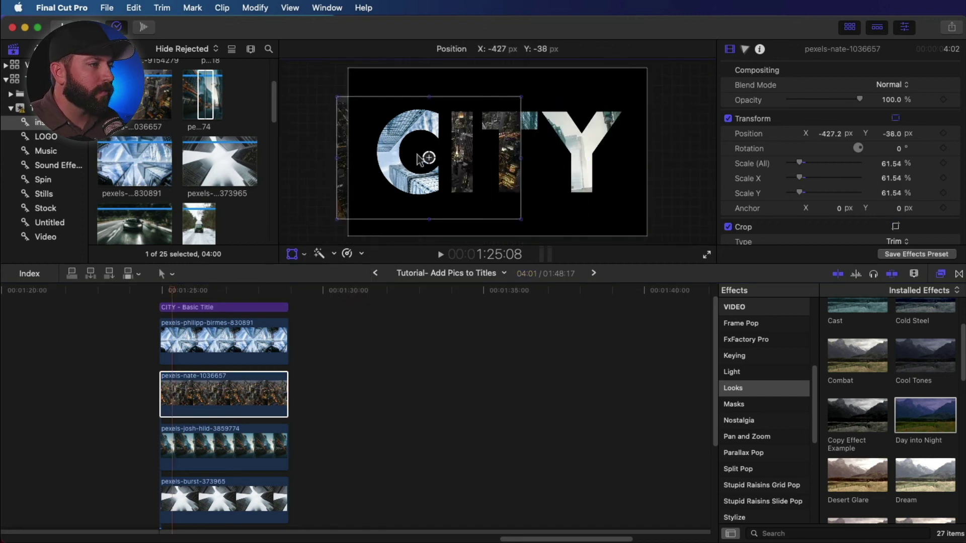
pyautogui.moveTo(421, 156); pyautogui.dragTo(442, 157)
pyautogui.click(292, 255)
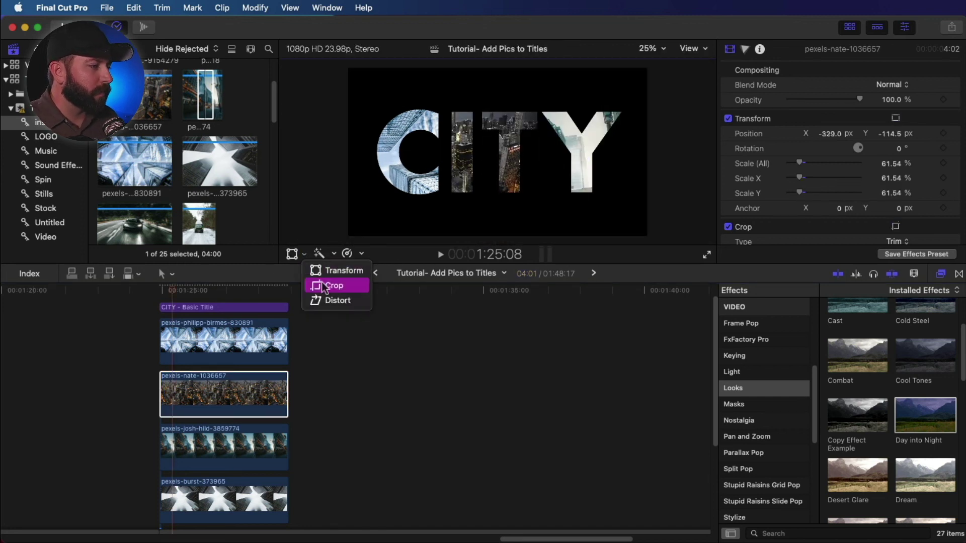
pyautogui.click(325, 286)
pyautogui.moveTo(542, 170); pyautogui.dragTo(478, 176)
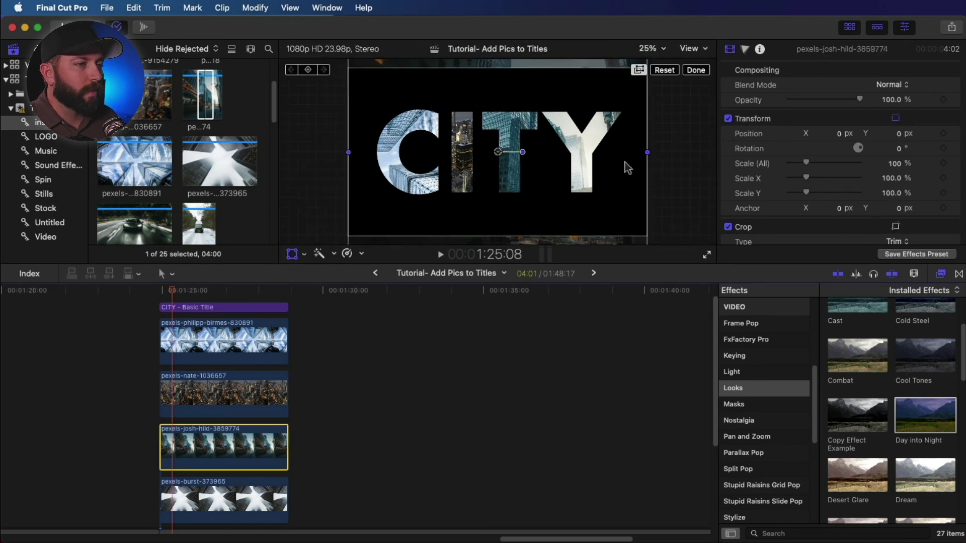
# Step: Position the third photo inside the T and enlarge and move the pexels-burst-373965 photo into the Y
pyautogui.moveTo(625, 166); pyautogui.dragTo(571, 231)
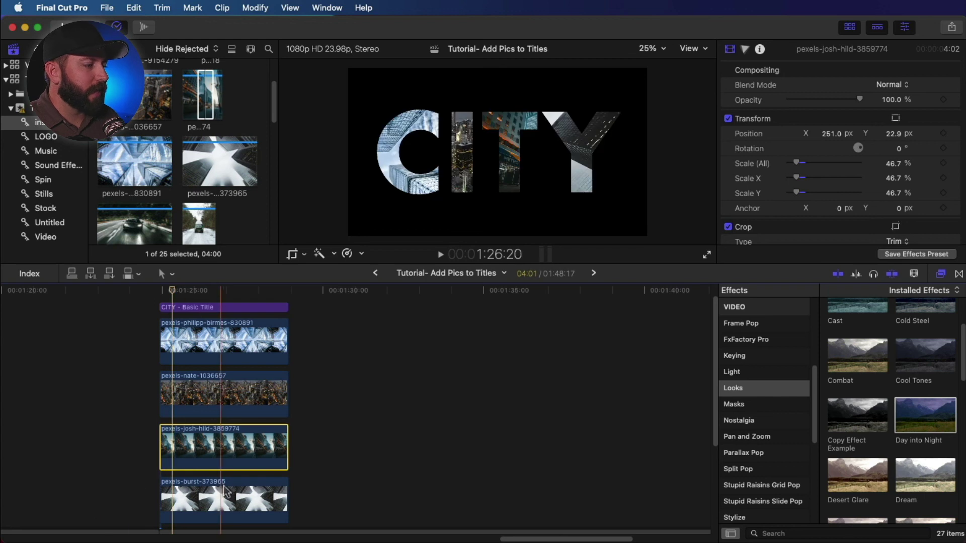
pyautogui.click(227, 496)
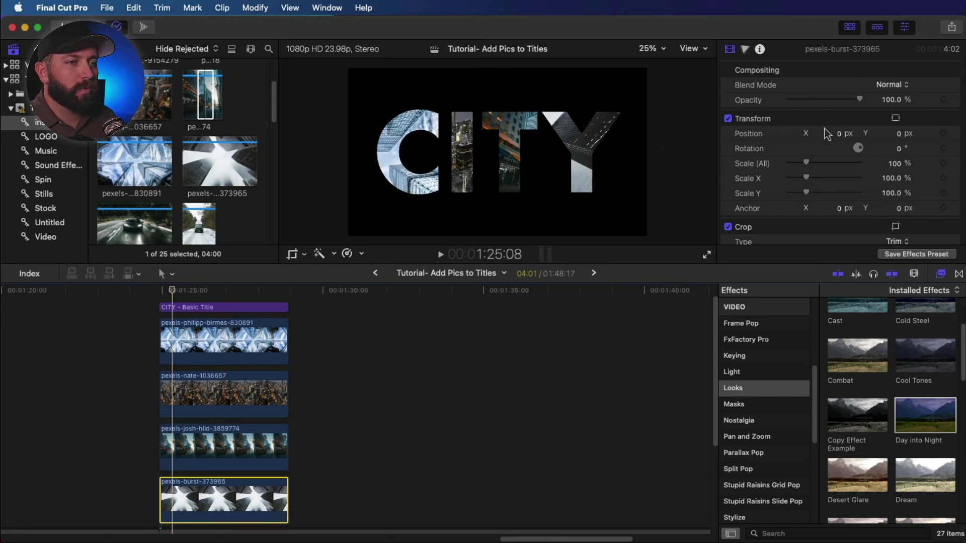
pyautogui.click(894, 118)
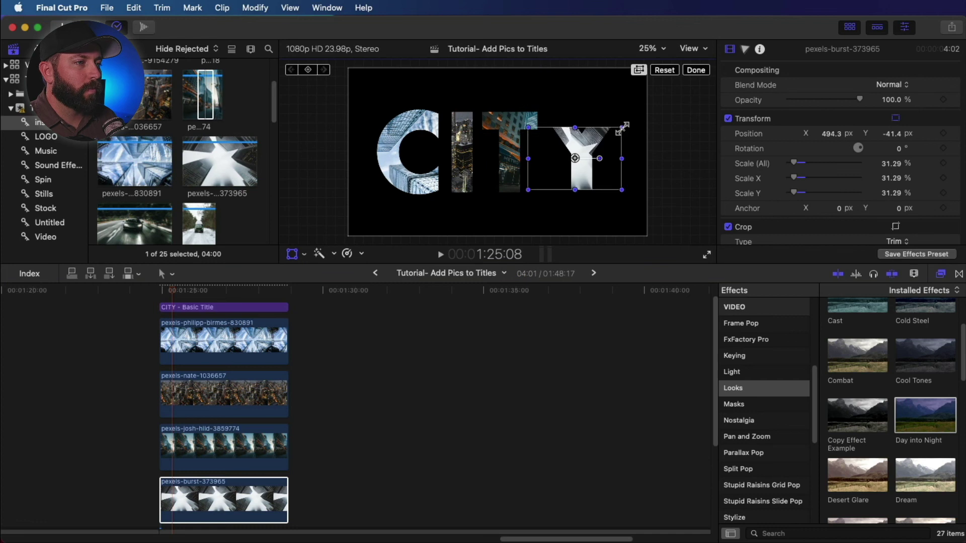
pyautogui.moveTo(623, 127); pyautogui.dragTo(610, 190)
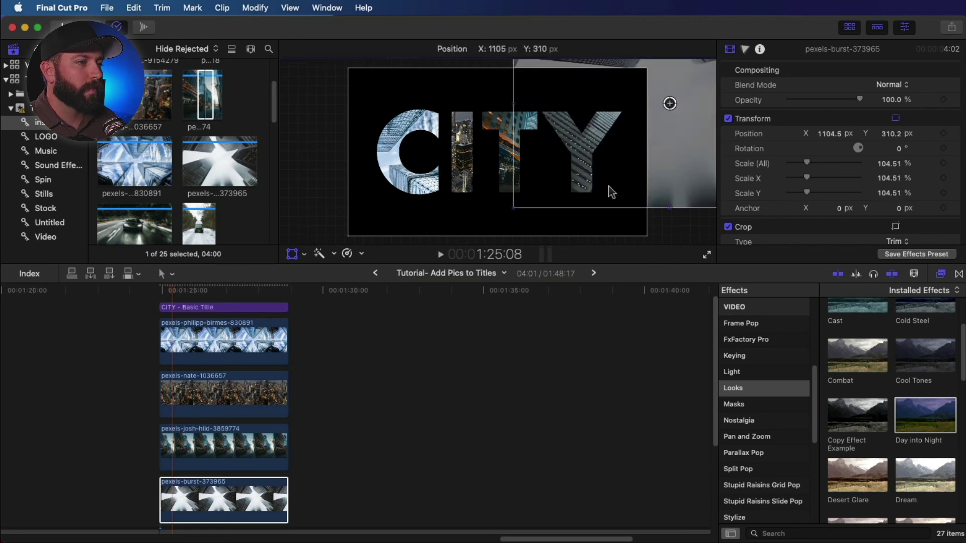
pyautogui.click(251, 347)
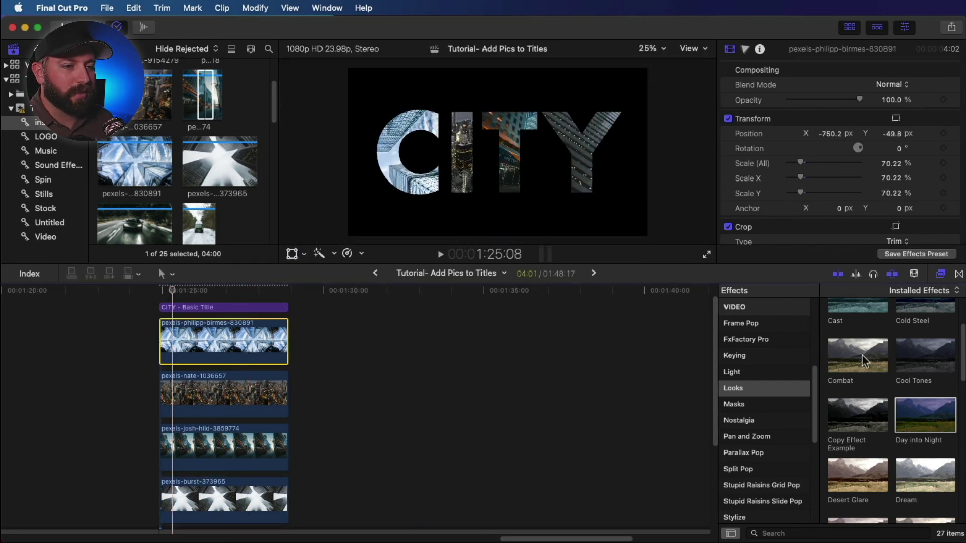
# Step: Apply Combat, Copy Effect Example, Day into Night and Cool Tones to the C, I, T and Y photos, then preview playback
pyautogui.moveTo(854, 357); pyautogui.dragTo(246, 352)
pyautogui.moveTo(872, 418); pyautogui.dragTo(251, 410)
pyautogui.moveTo(916, 418); pyautogui.dragTo(252, 443)
pyautogui.moveTo(933, 362); pyautogui.dragTo(237, 498)
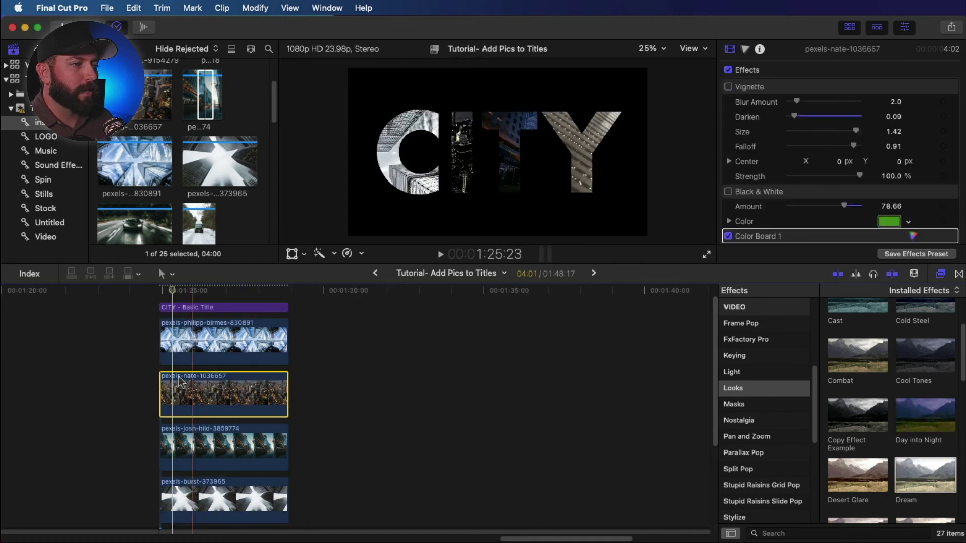
pyautogui.press('space')
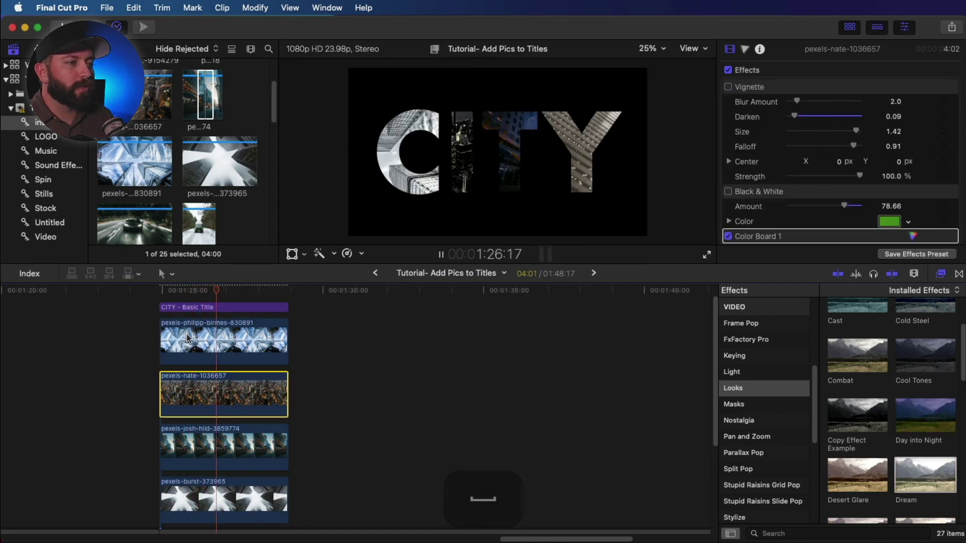
pyautogui.press('space')
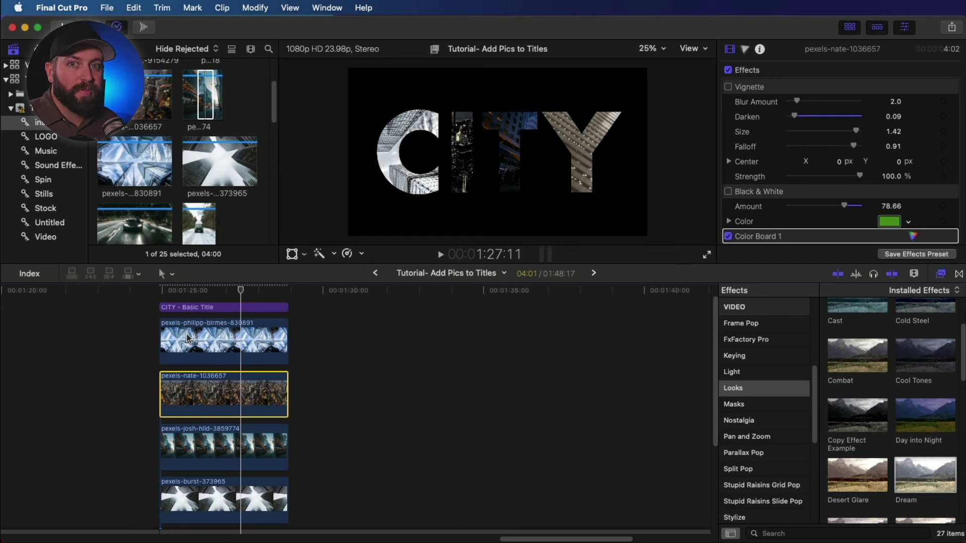